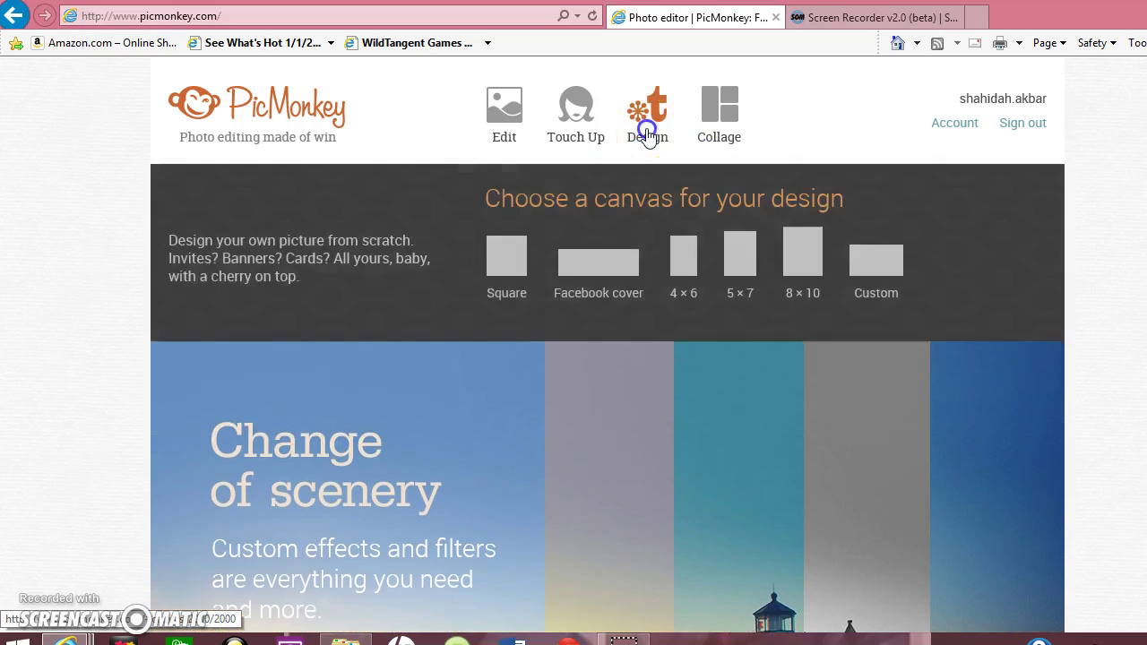
Start a square design canvas and add the photo 100_0182_resized from My Pictures as your own overlay.
left_click(647, 137)
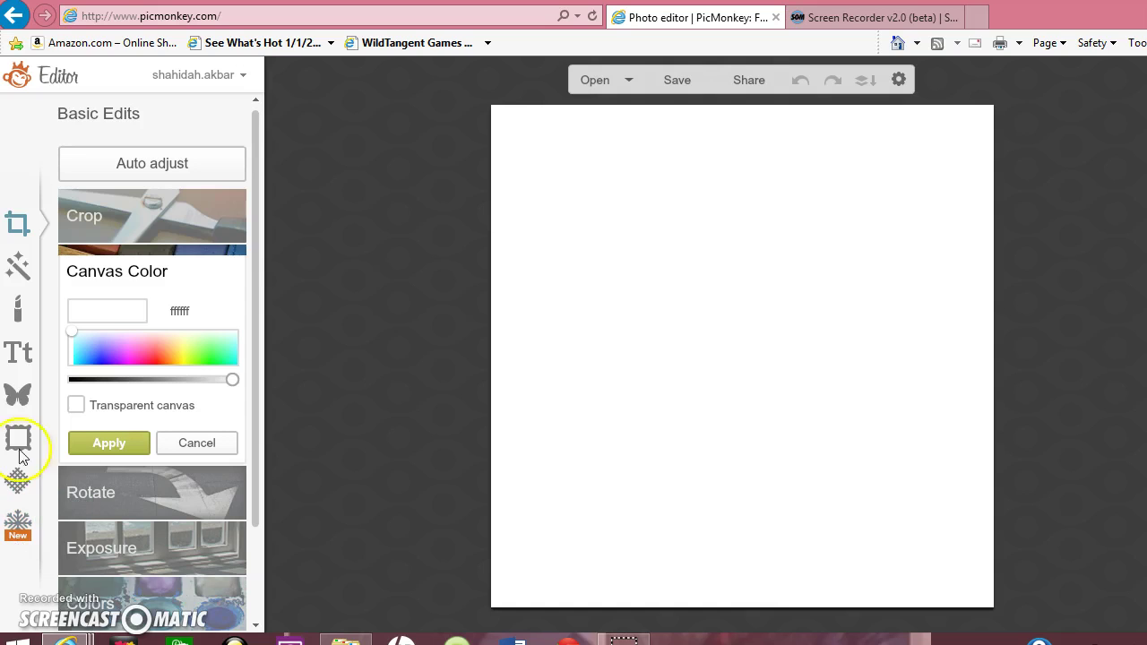
left_click(19, 395)
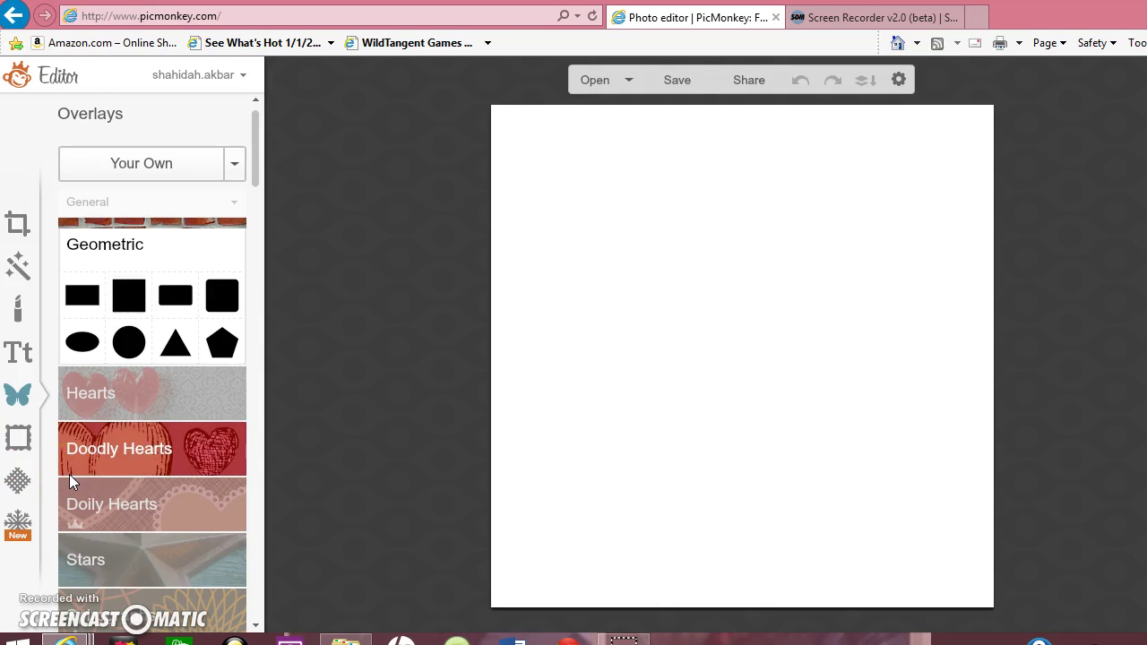
left_click(119, 170)
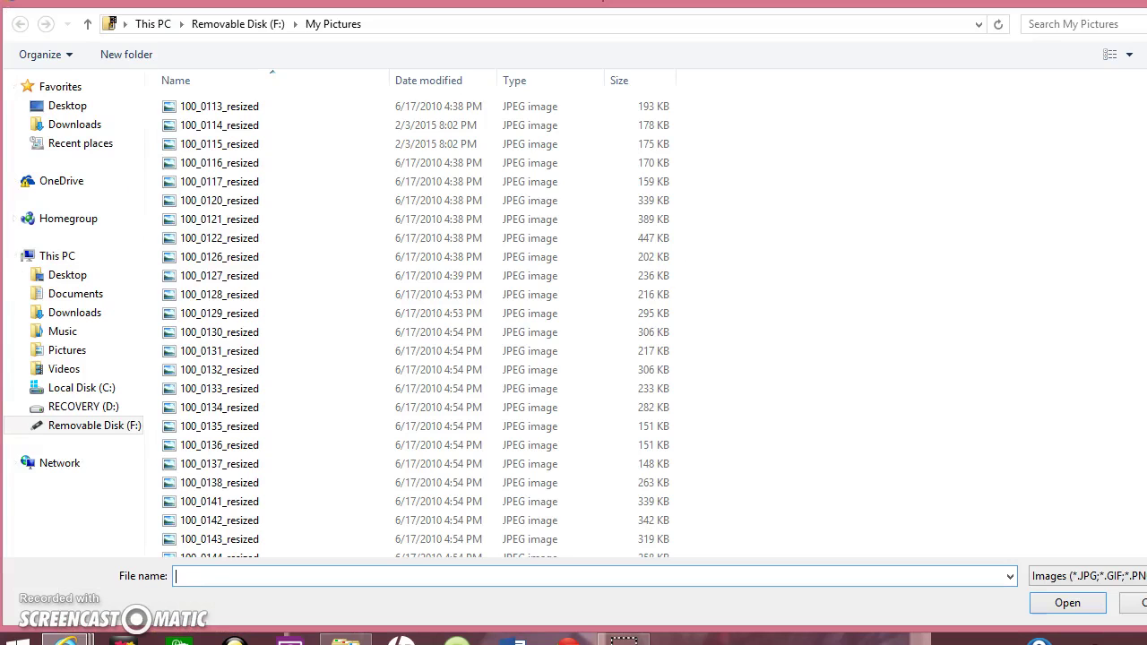
scroll(412, 323, "down", 13)
scroll(224, 359, "down", 5)
left_click(222, 349)
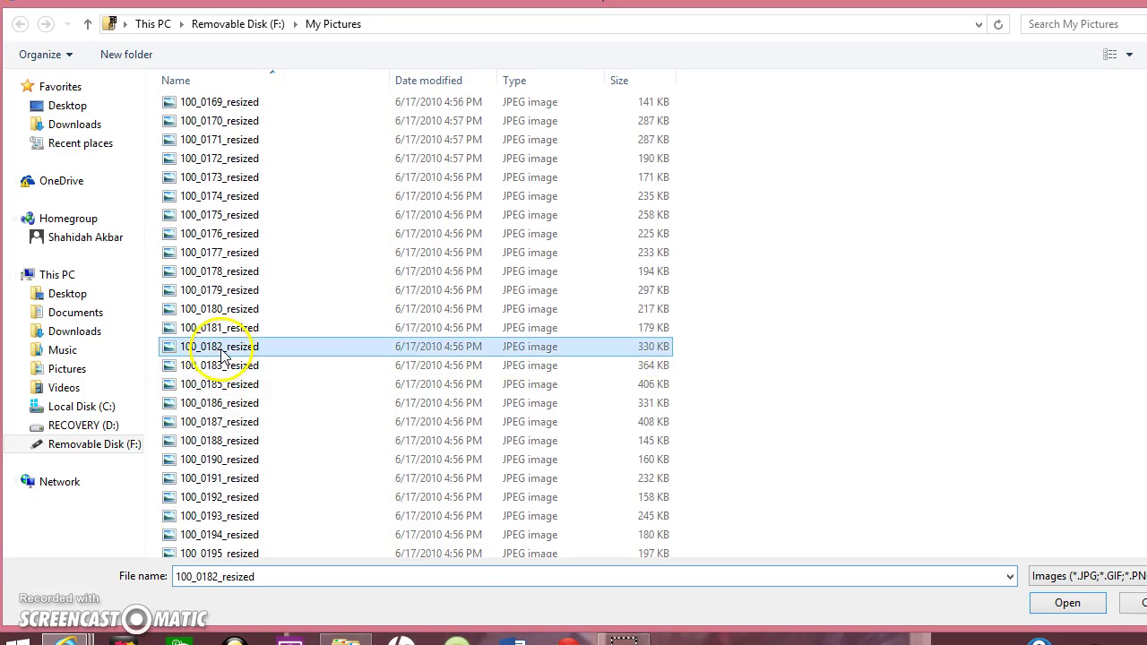
double_click(222, 349)
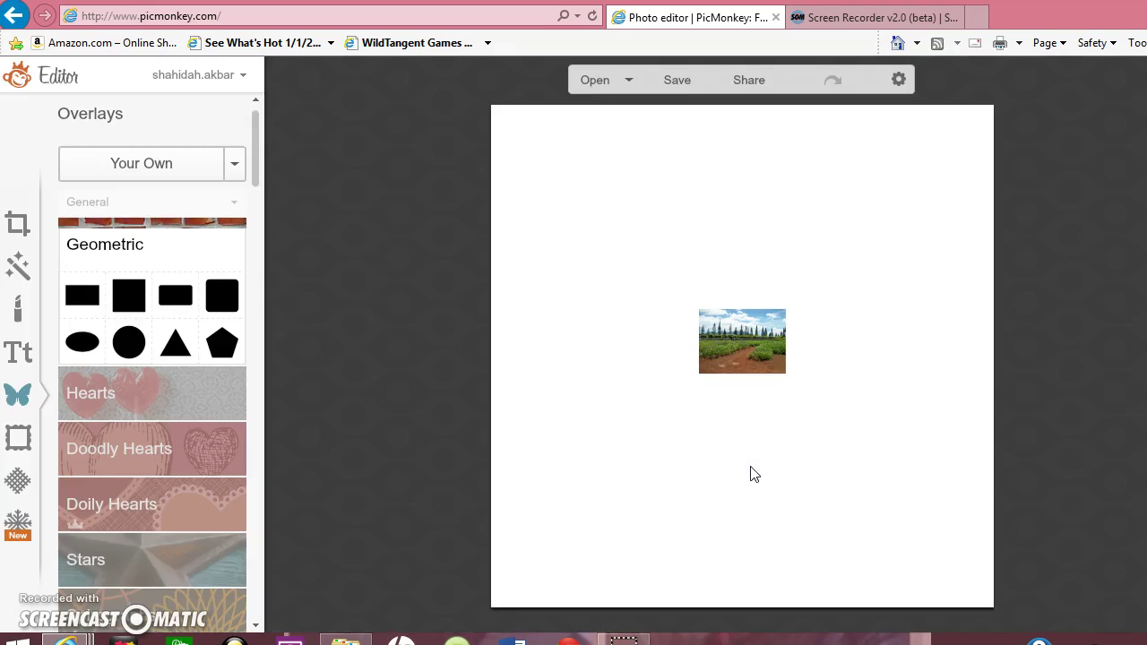
Enlarge the photo overlay on all sides until it covers the whole canvas.
left_click(717, 363)
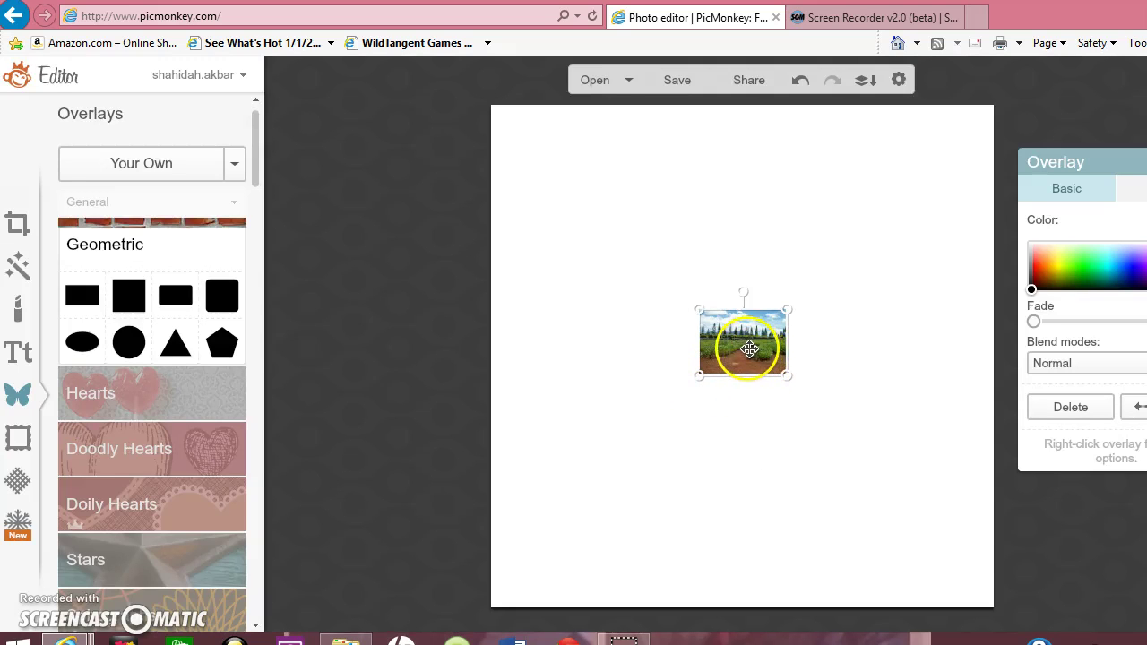
left_click_drag(786, 343, 926, 341)
left_click_drag(702, 334, 433, 360)
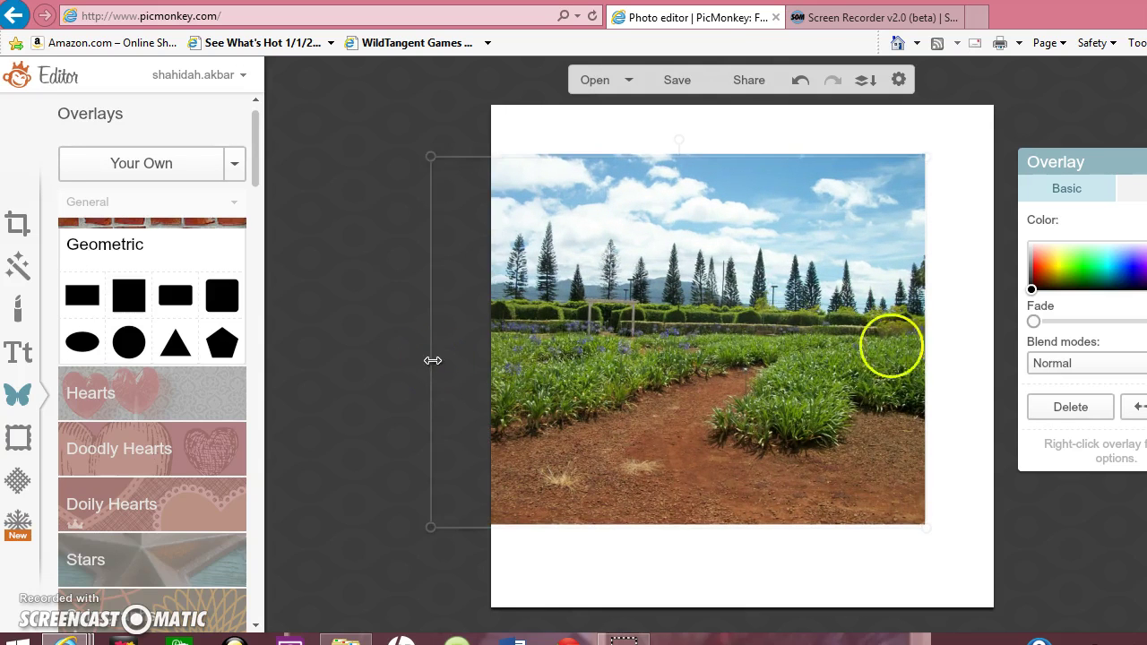
left_click_drag(926, 345, 1004, 337)
left_click_drag(776, 128, 768, 90)
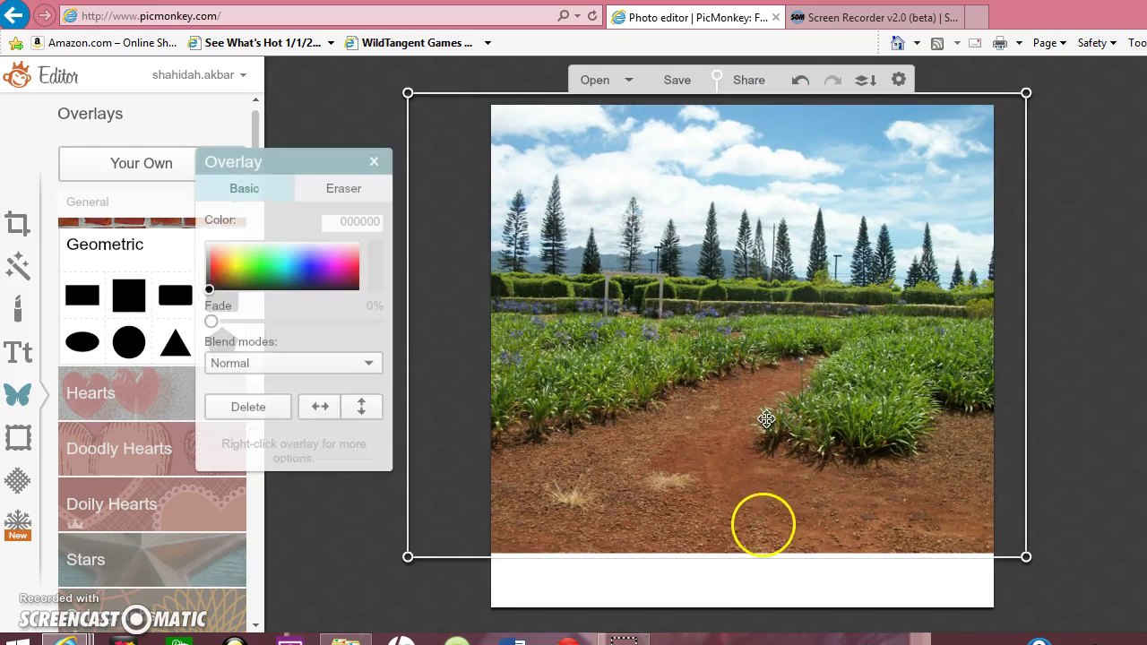
left_click_drag(740, 557, 743, 617)
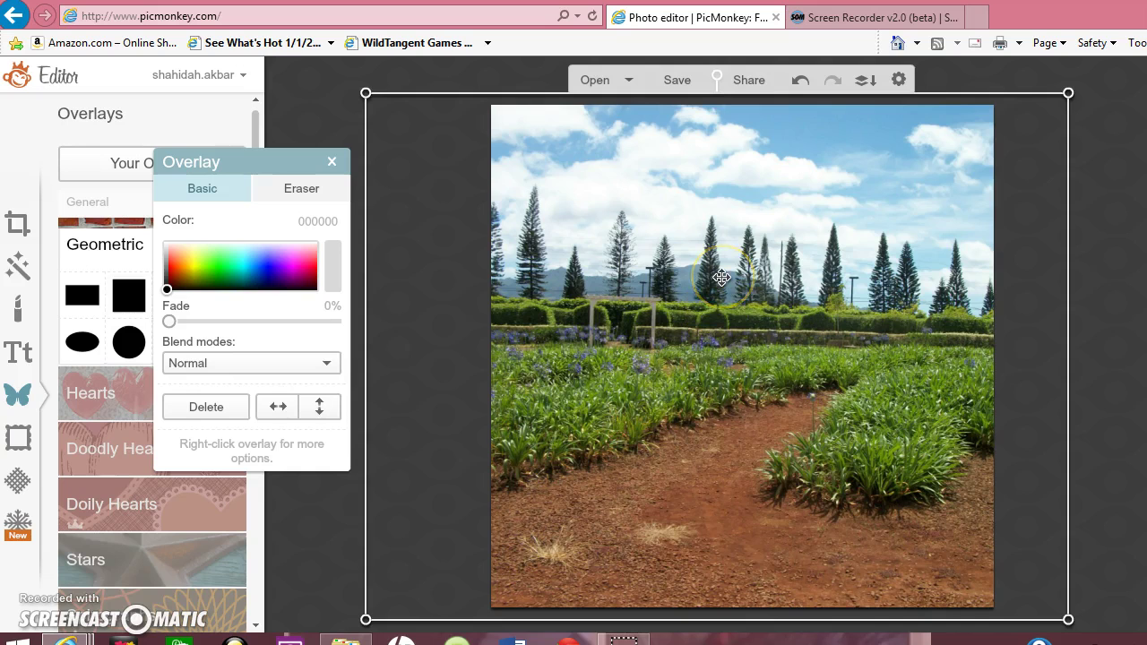
Shift the photo downward, extend its upper edge to fill the canvas again, and close its overlay settings.
left_click_drag(722, 278, 722, 371)
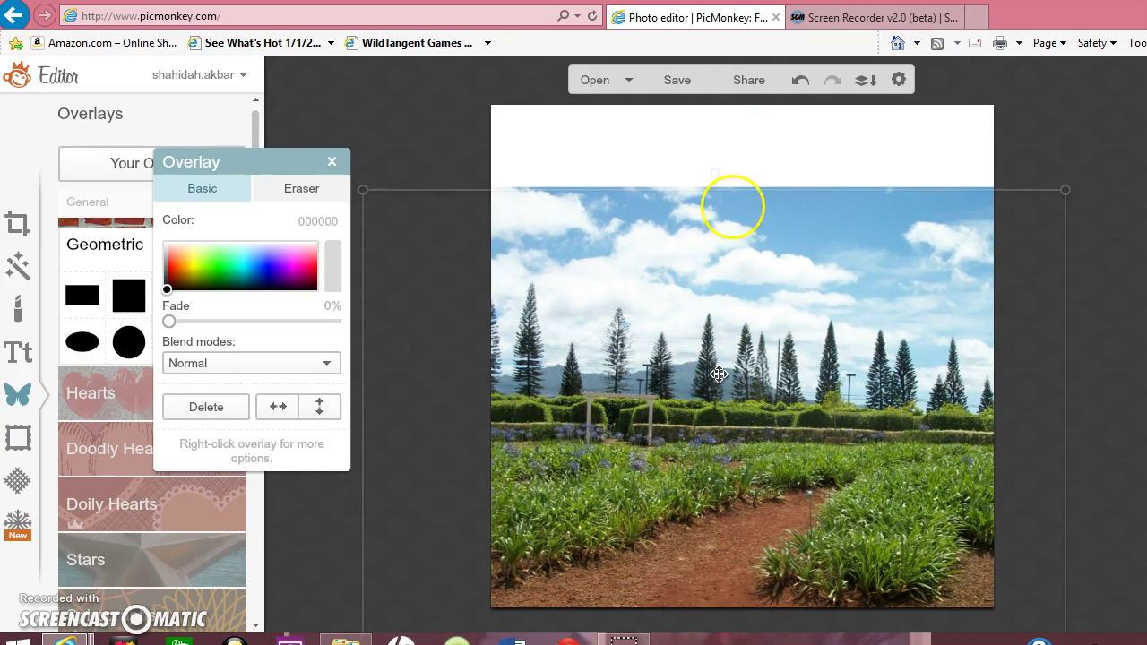
left_click_drag(749, 186, 755, 106)
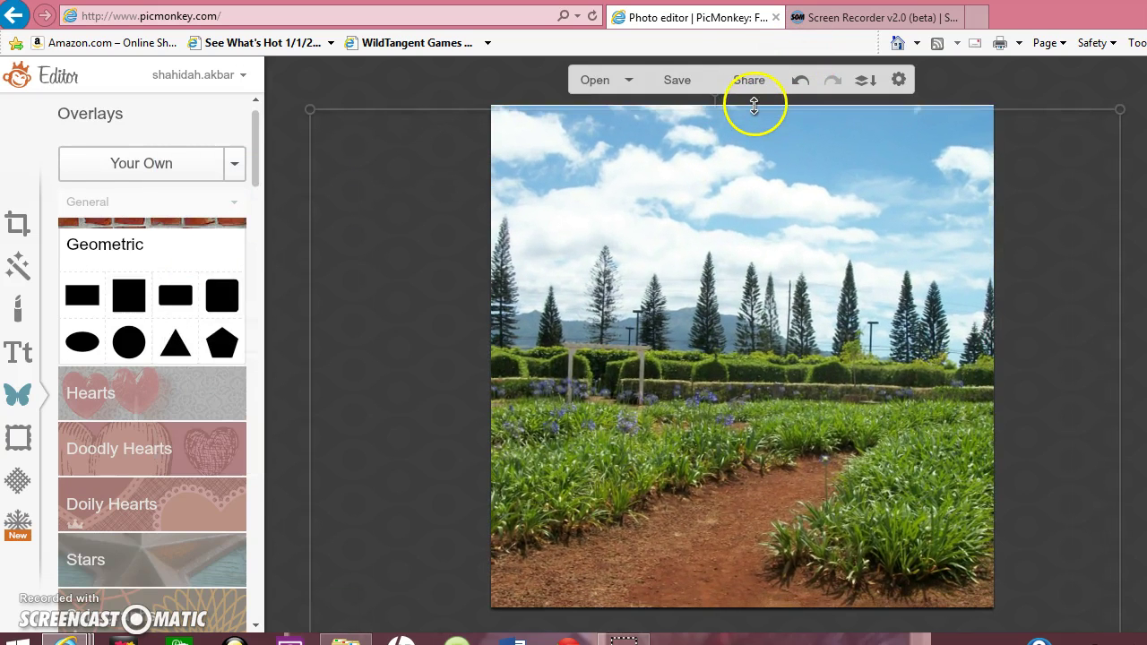
mouse_move(729, 309)
left_mouse_down()
mouse_move(730, 354)
mouse_move(731, 319)
left_mouse_up()
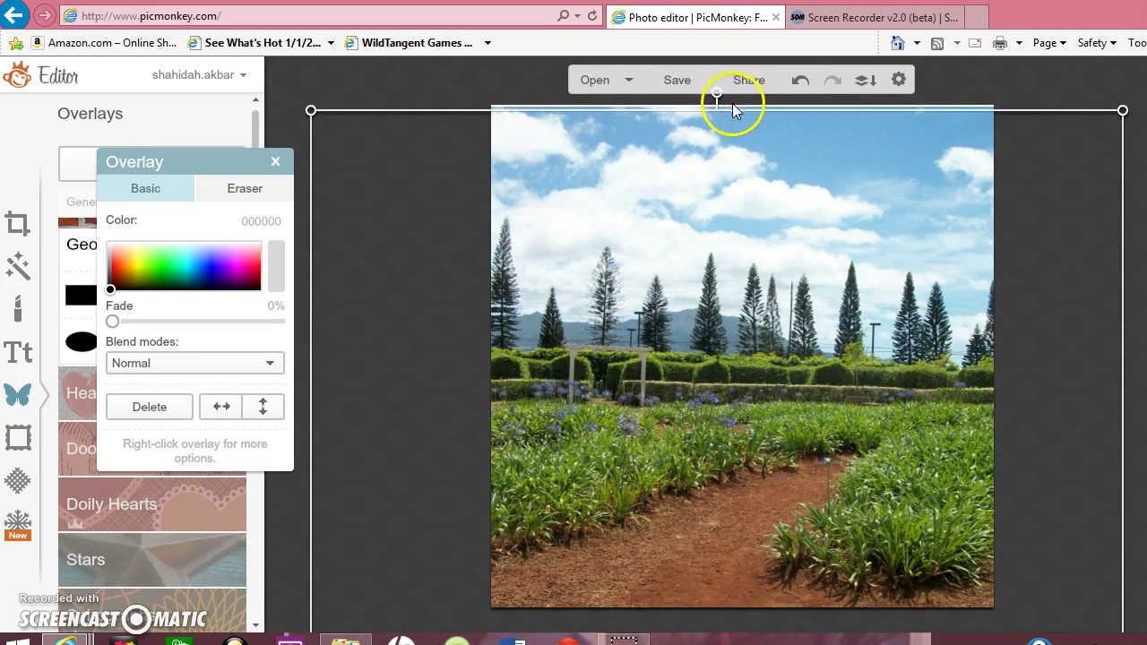
left_click_drag(733, 108, 731, 102)
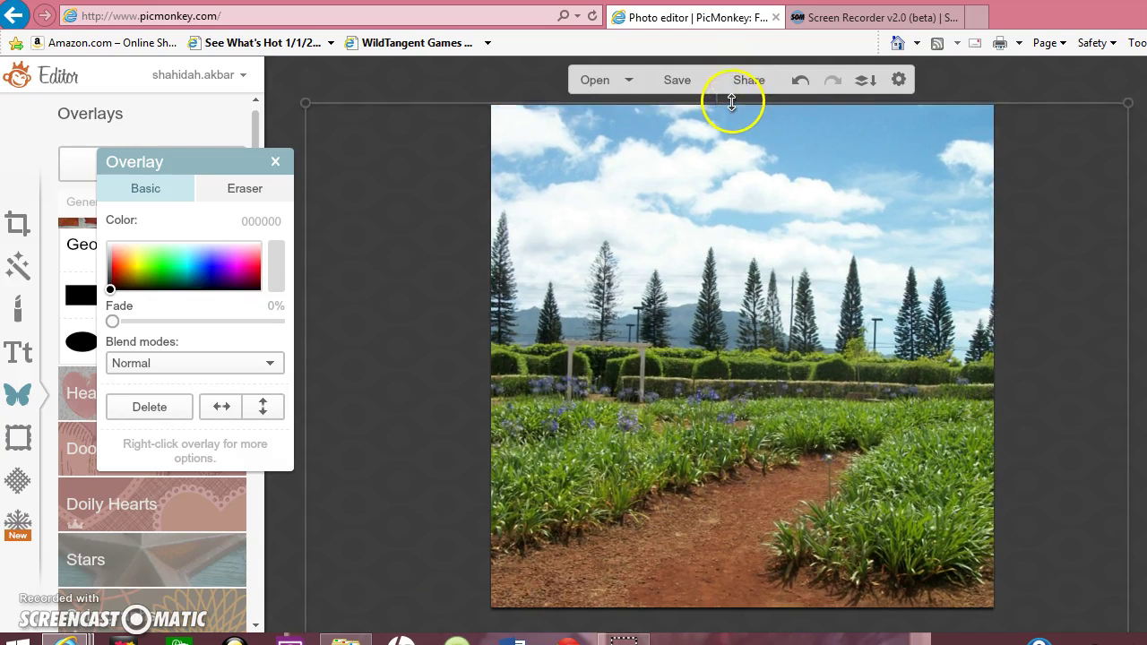
left_click(274, 162)
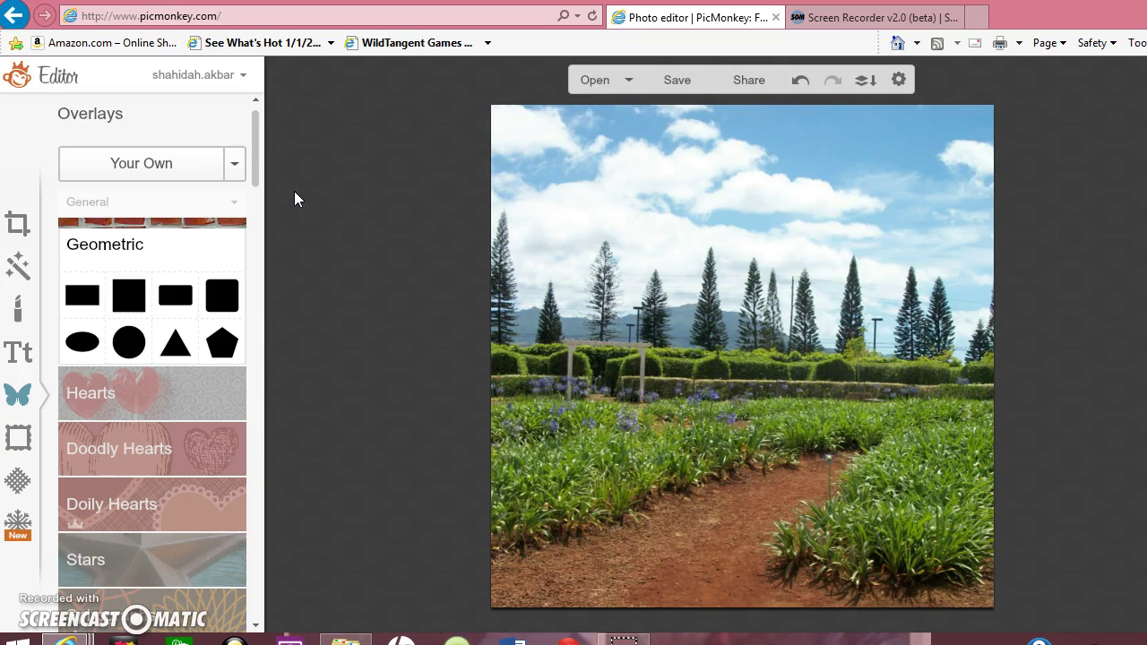
Add a geometric circle overlay, enlarge it over the middle of the photo, and set its fade to 50%.
left_click(130, 345)
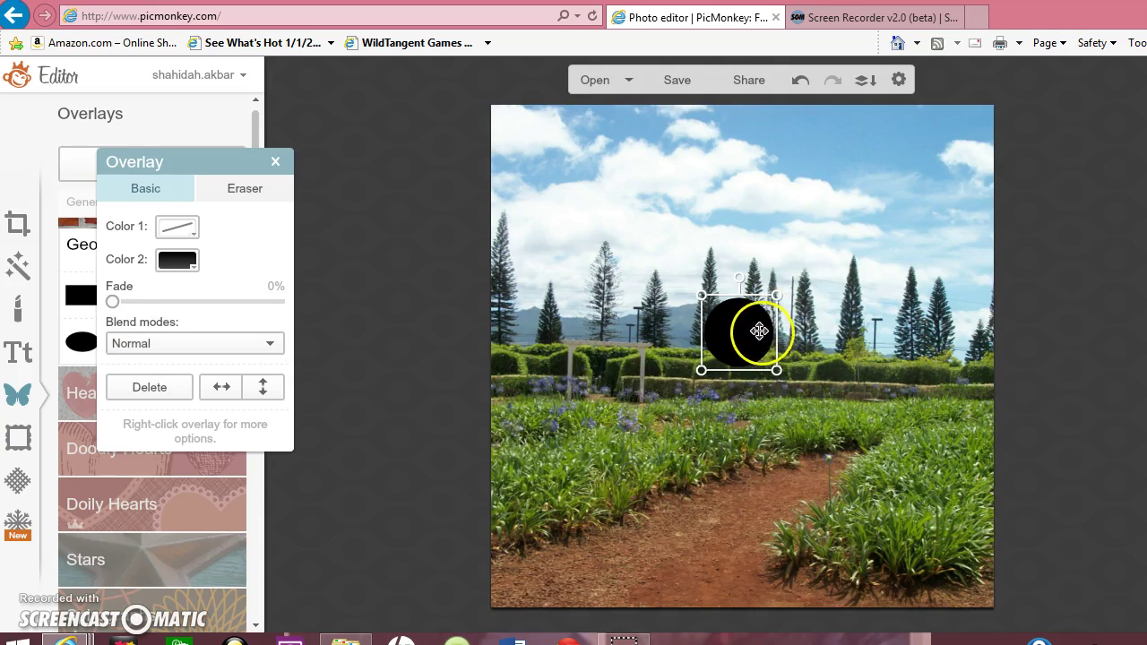
left_click_drag(782, 336, 906, 329)
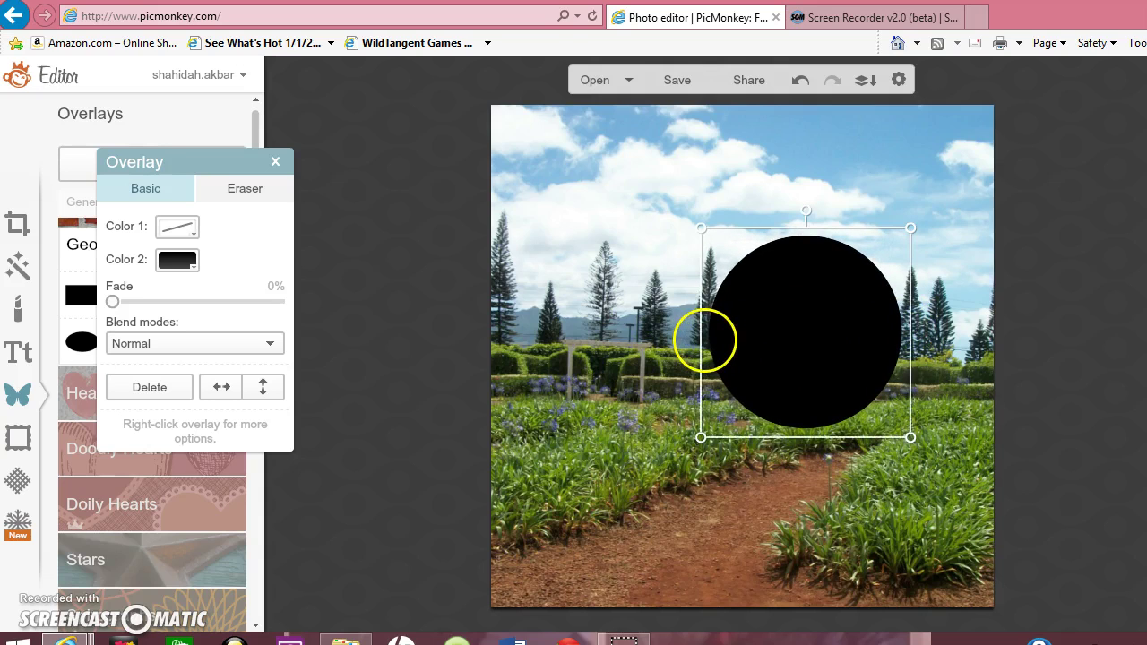
left_click_drag(703, 341, 538, 351)
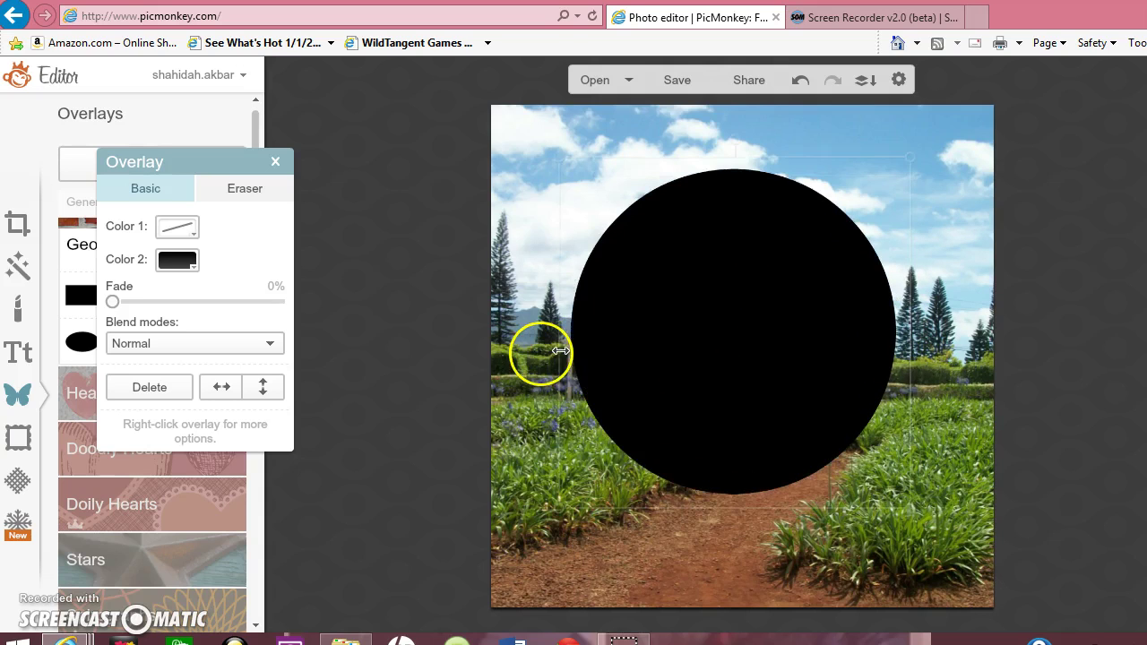
left_click_drag(691, 335, 714, 367)
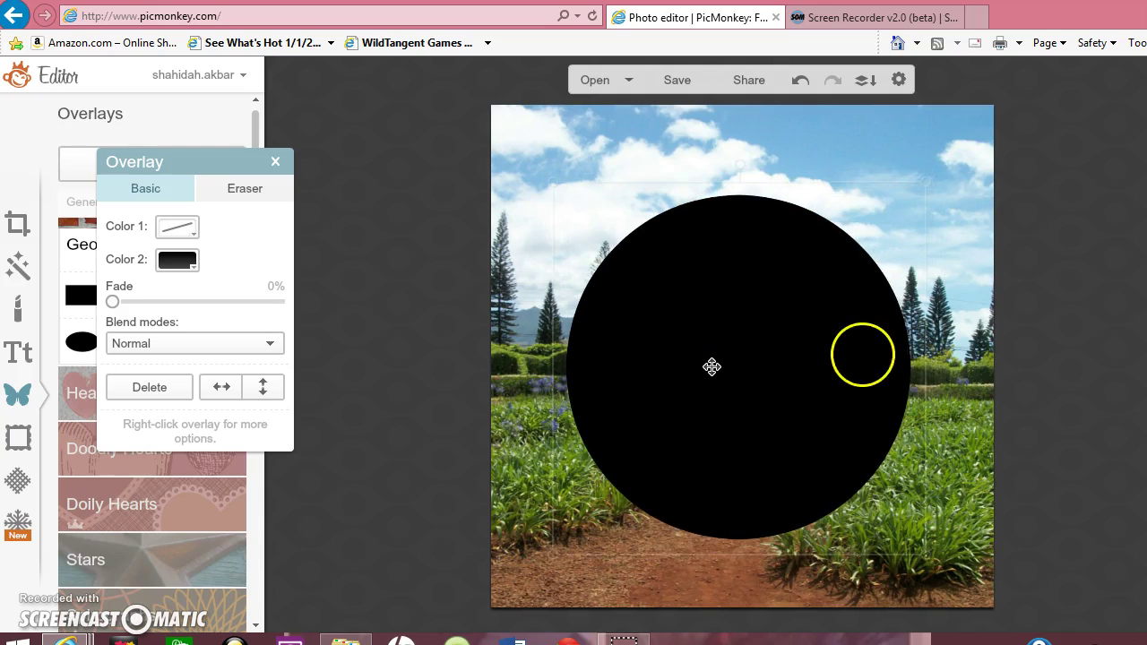
left_click_drag(923, 342, 962, 344)
left_click(753, 335)
mouse_move(772, 336)
left_mouse_down()
mouse_move(765, 366)
mouse_move(761, 328)
mouse_move(766, 347)
left_mouse_up()
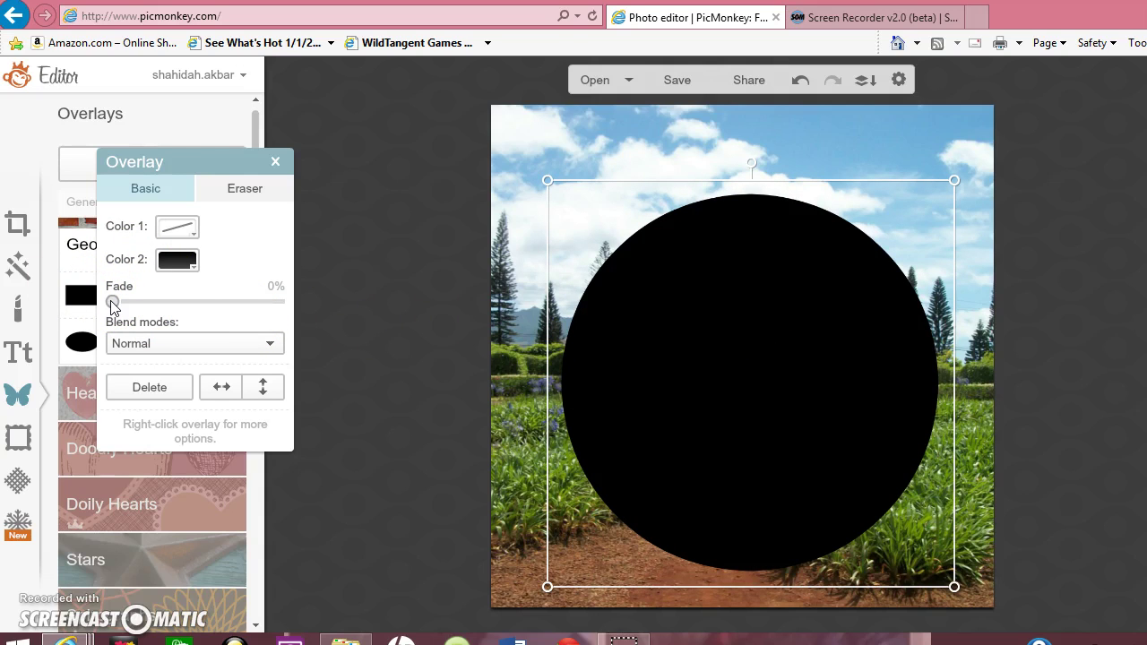
left_click_drag(118, 304, 196, 308)
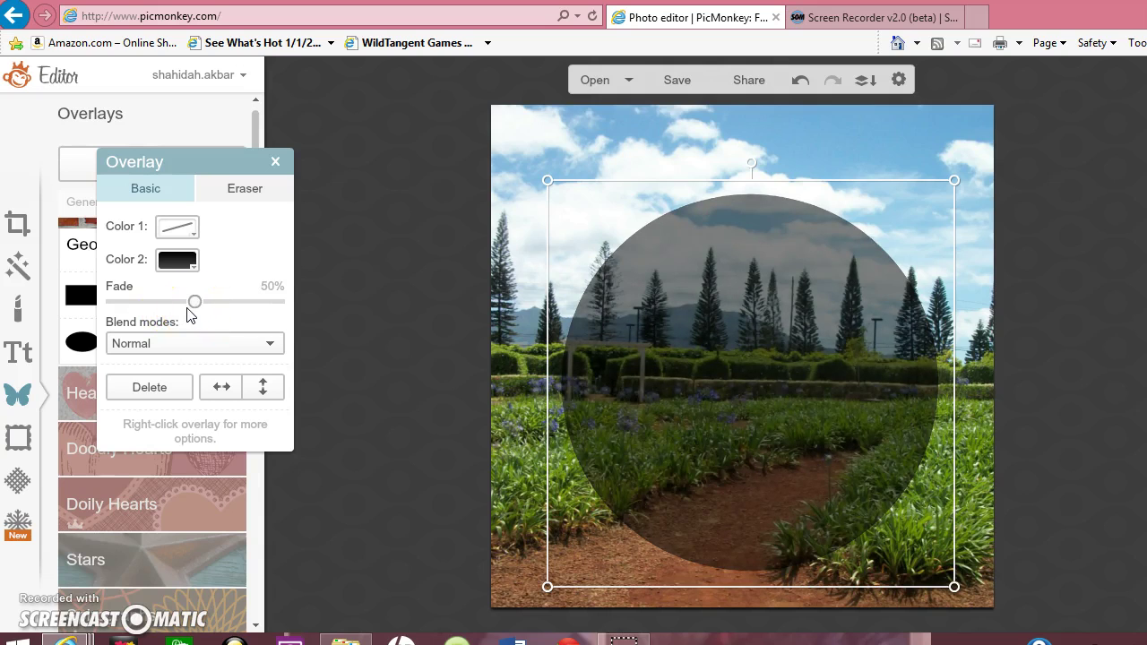
left_click(274, 160)
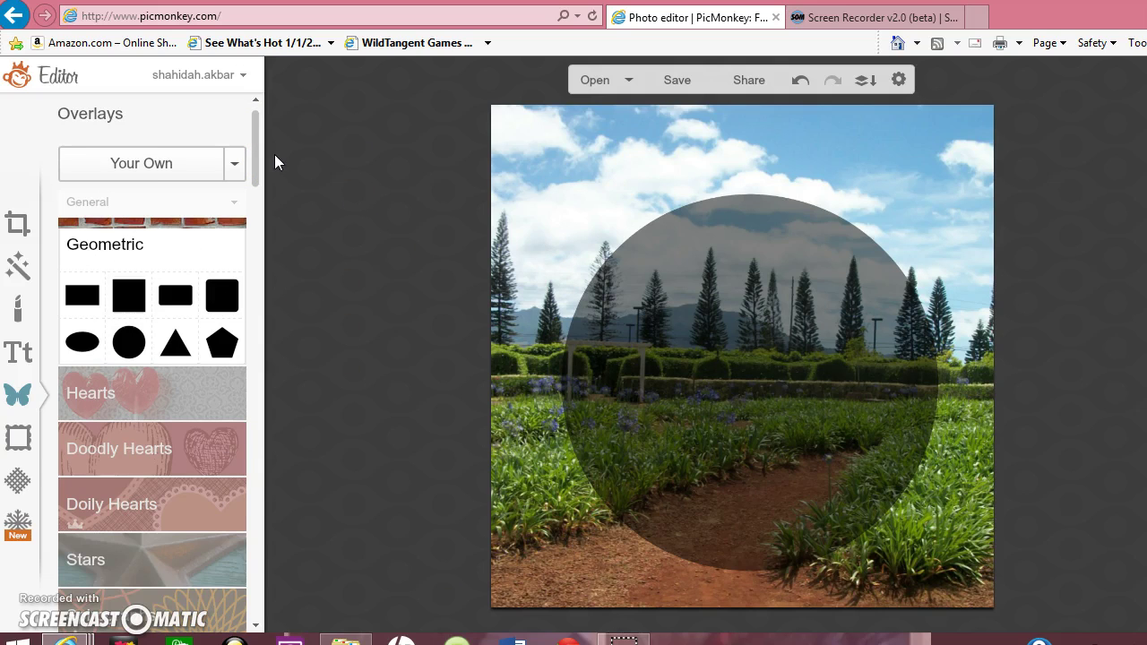
Add a text box in the sky above the circle reading "Tip of the Day".
left_click(18, 353)
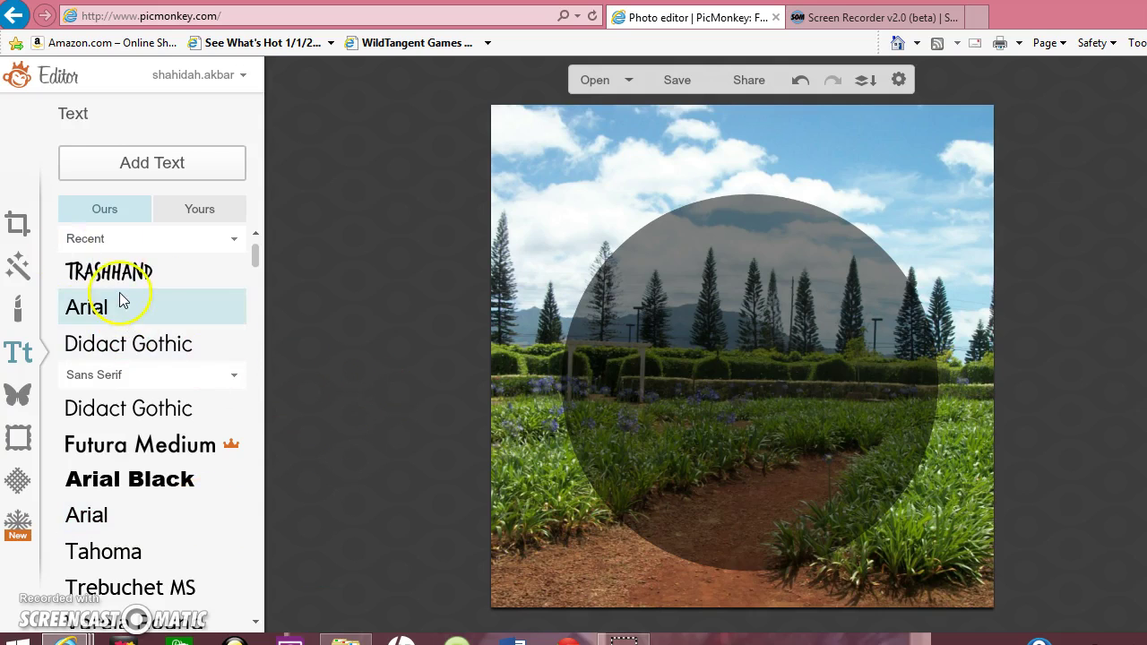
left_click(129, 184)
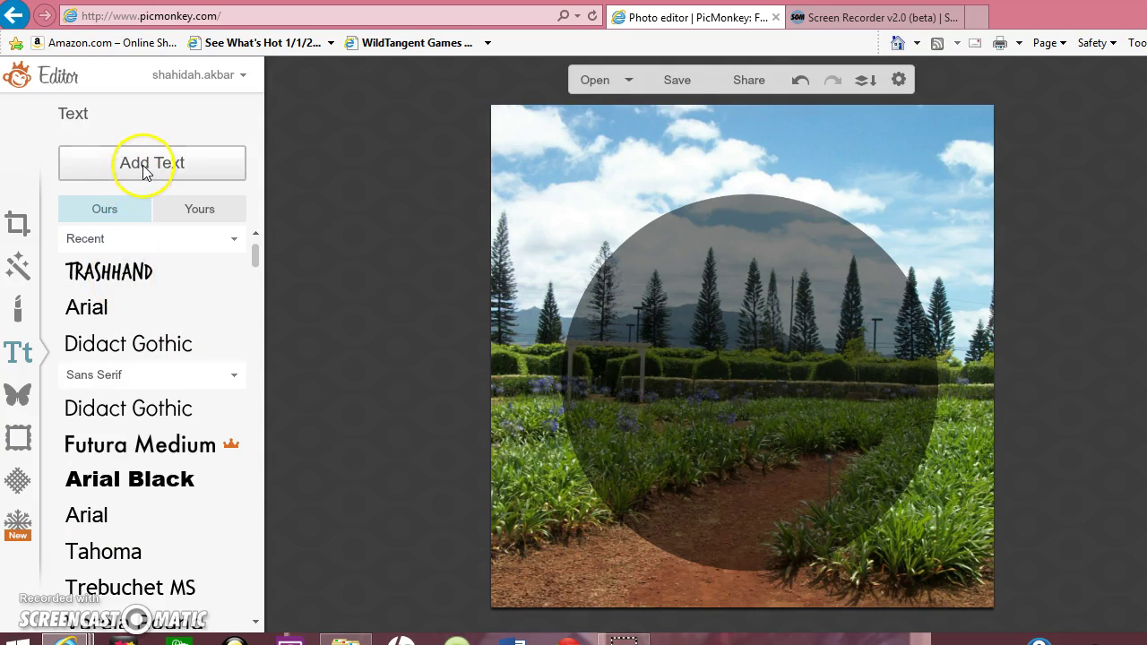
left_click(144, 164)
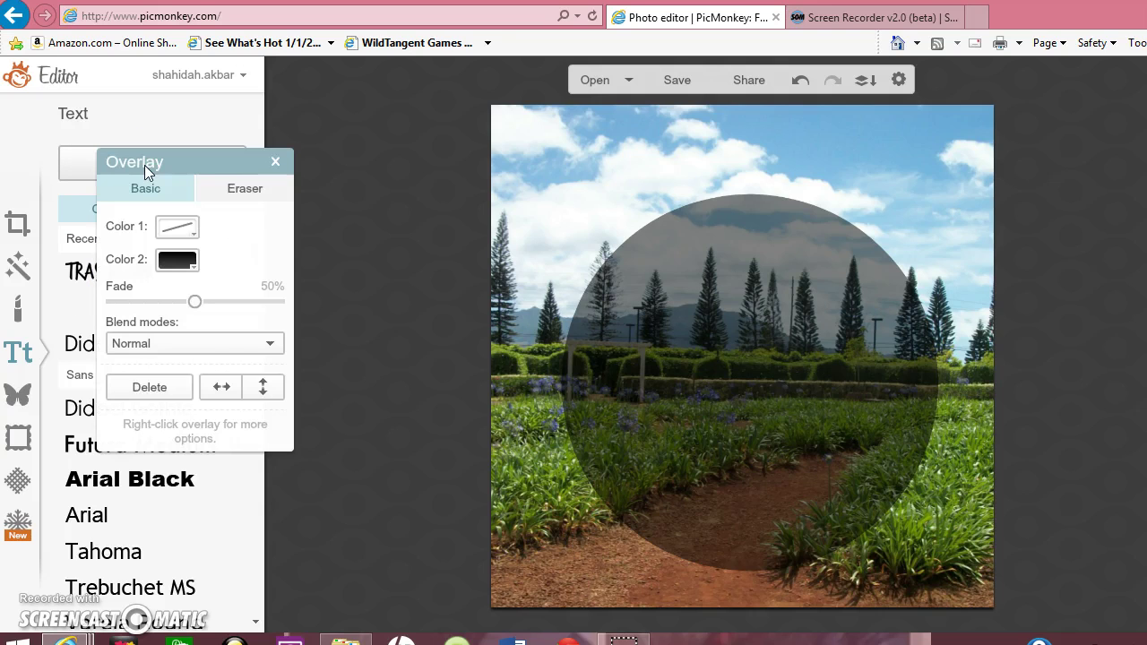
left_click(673, 351)
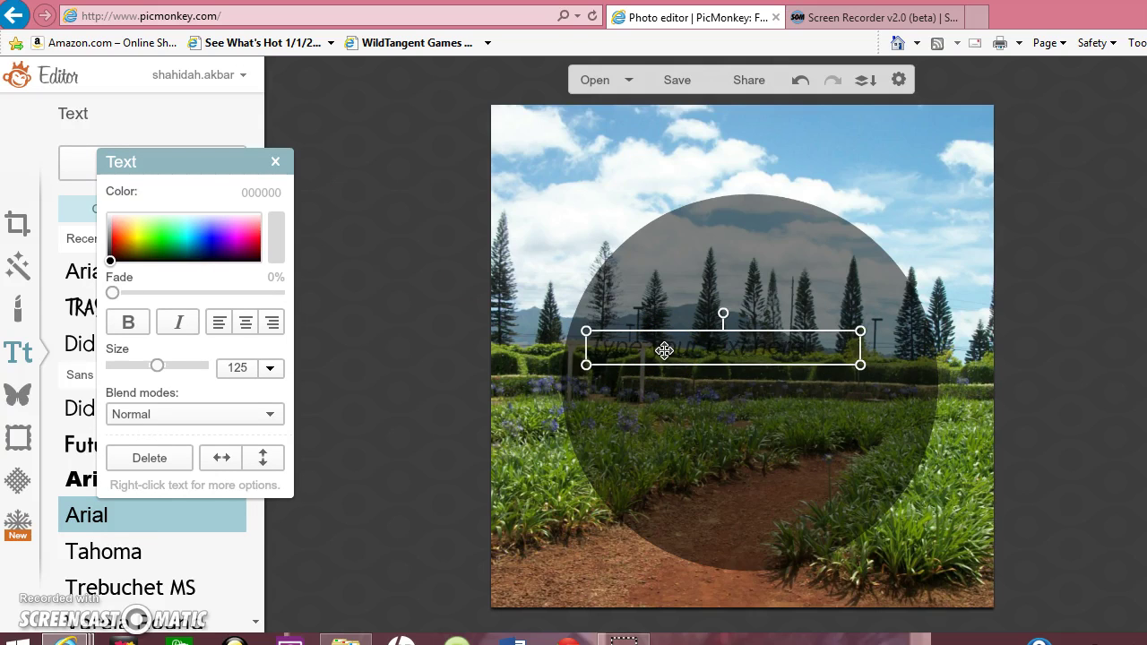
left_click_drag(665, 350, 698, 159)
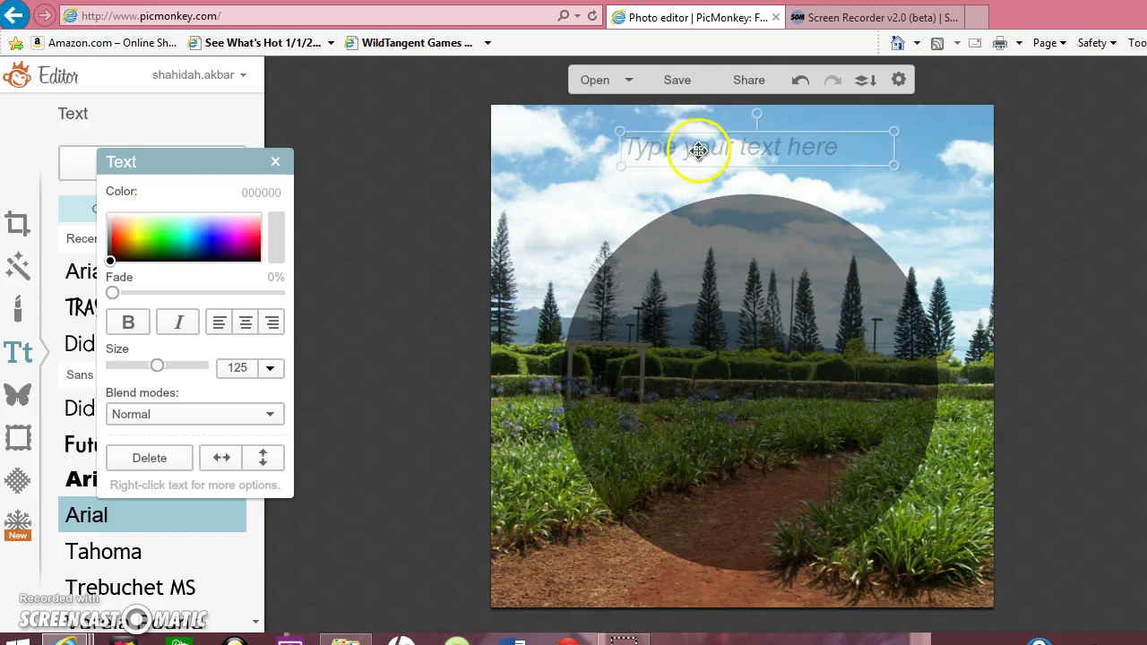
left_click(659, 148)
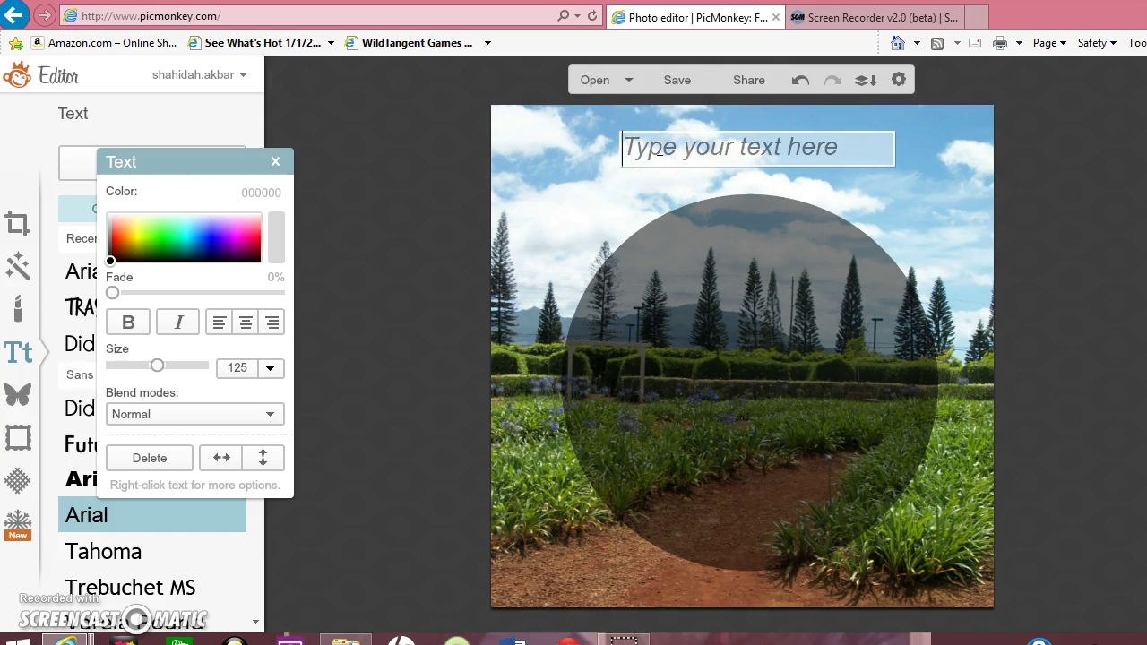
type("Tip ")
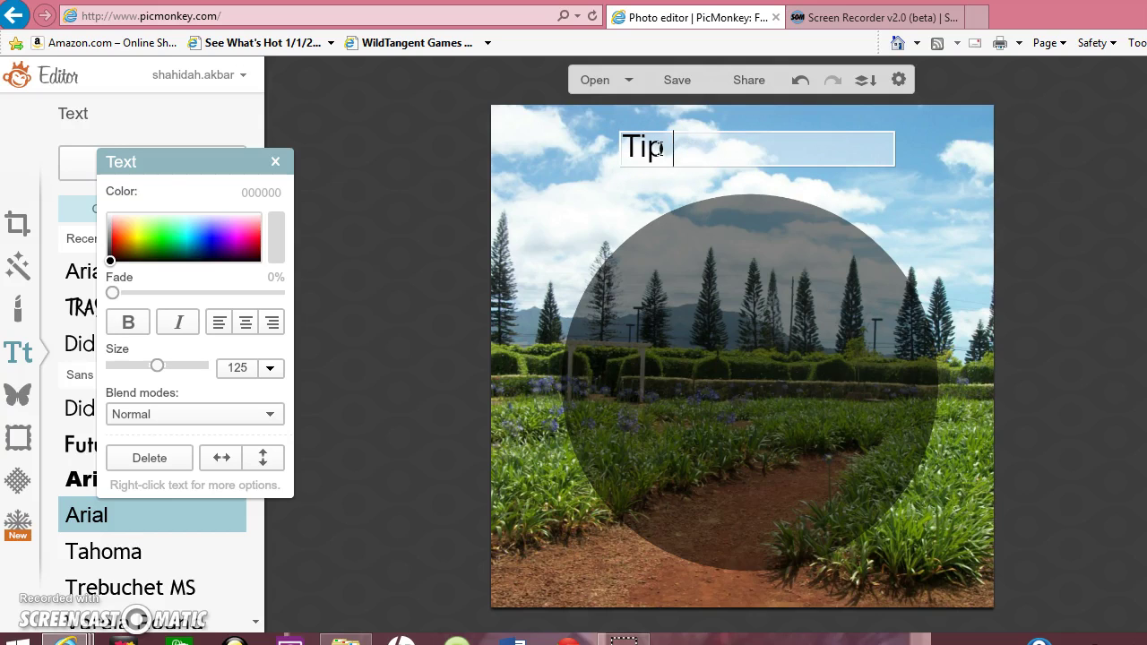
type("of the Day")
Change the font of the whole "Tip of the Day" text to Trashhand.
left_click(663, 154)
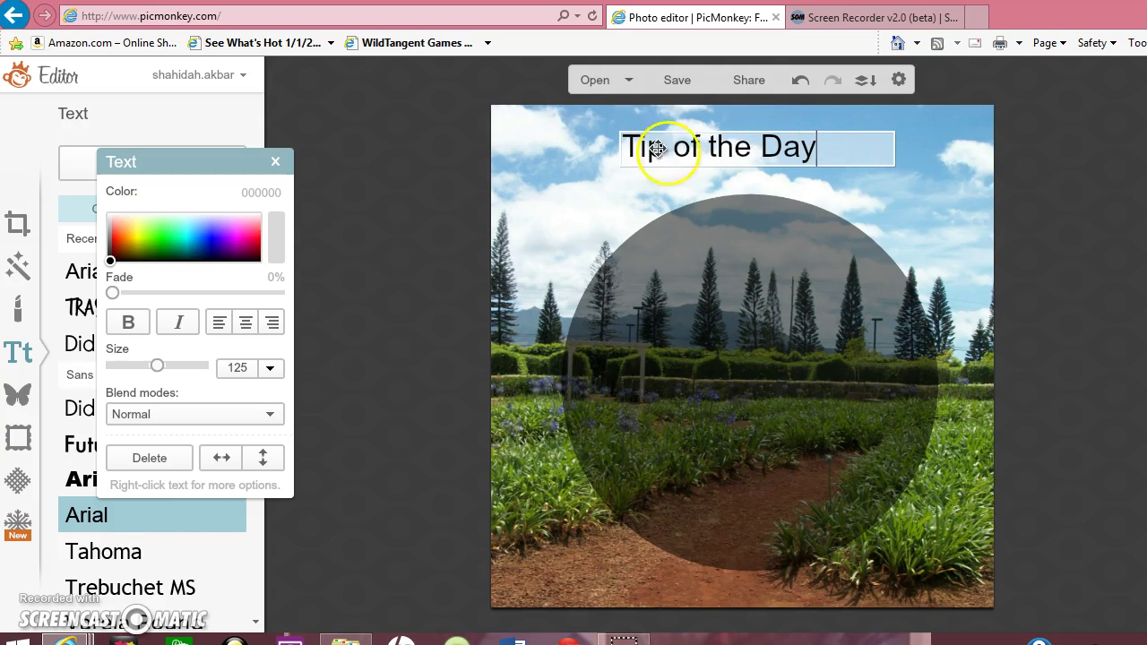
left_click(710, 145)
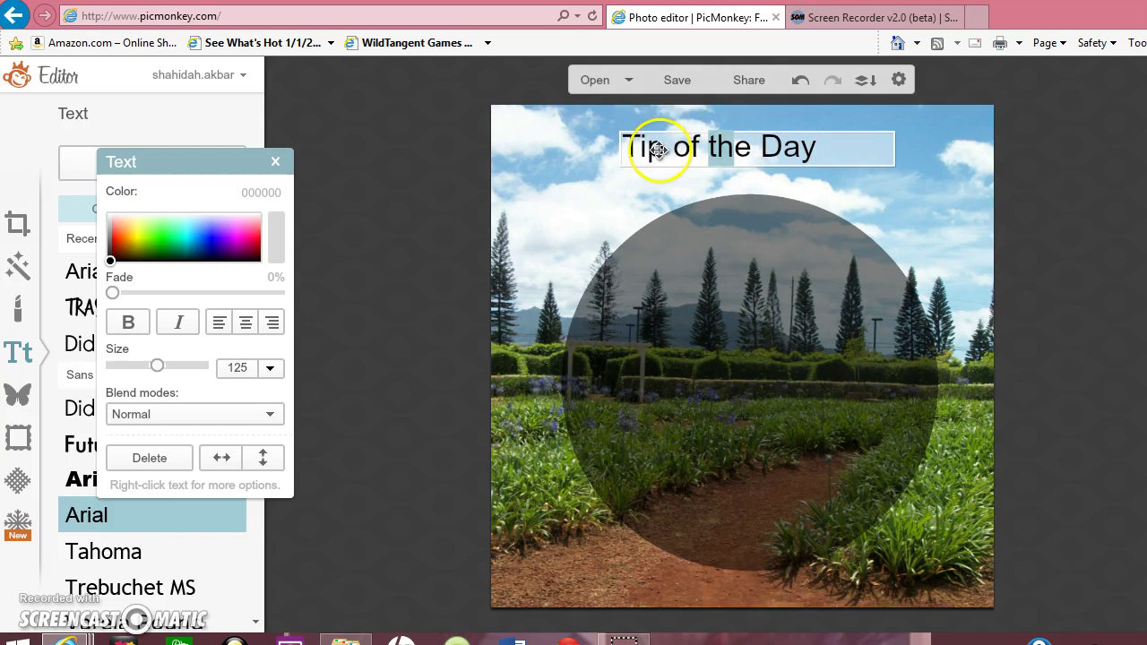
left_click(667, 147)
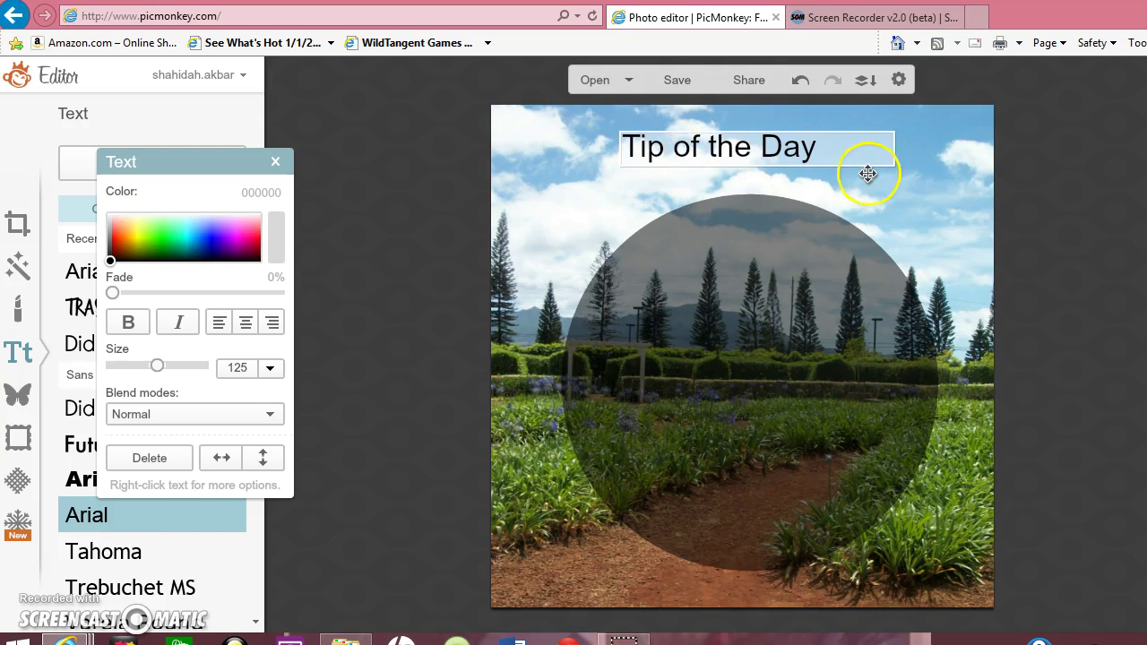
left_click_drag(823, 147, 627, 146)
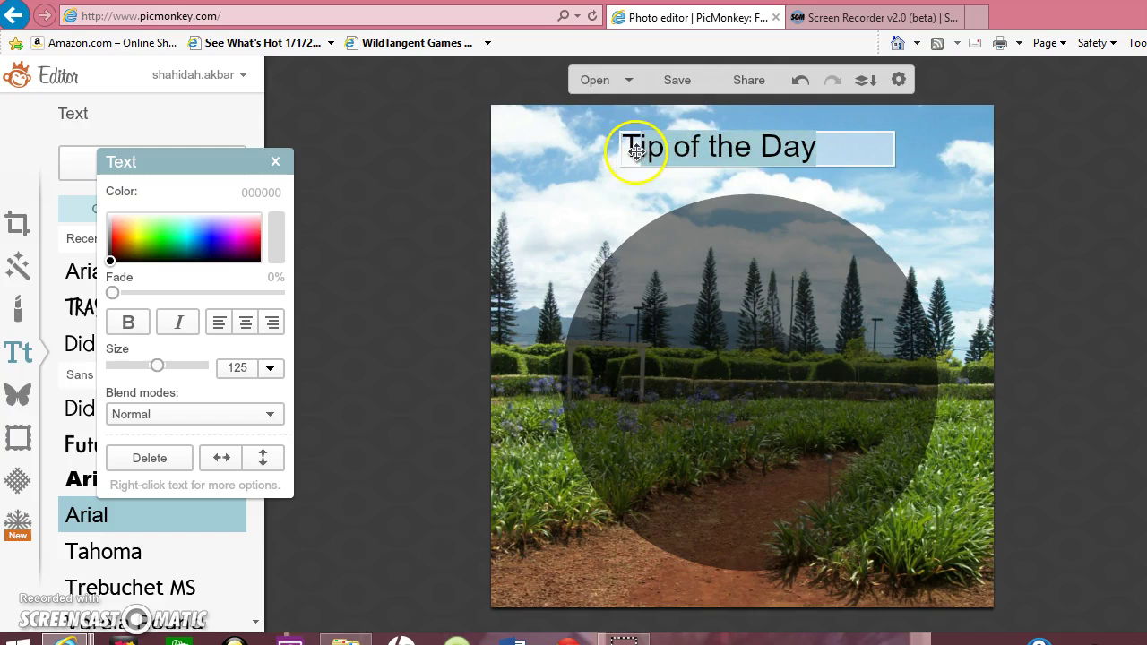
left_click(76, 307)
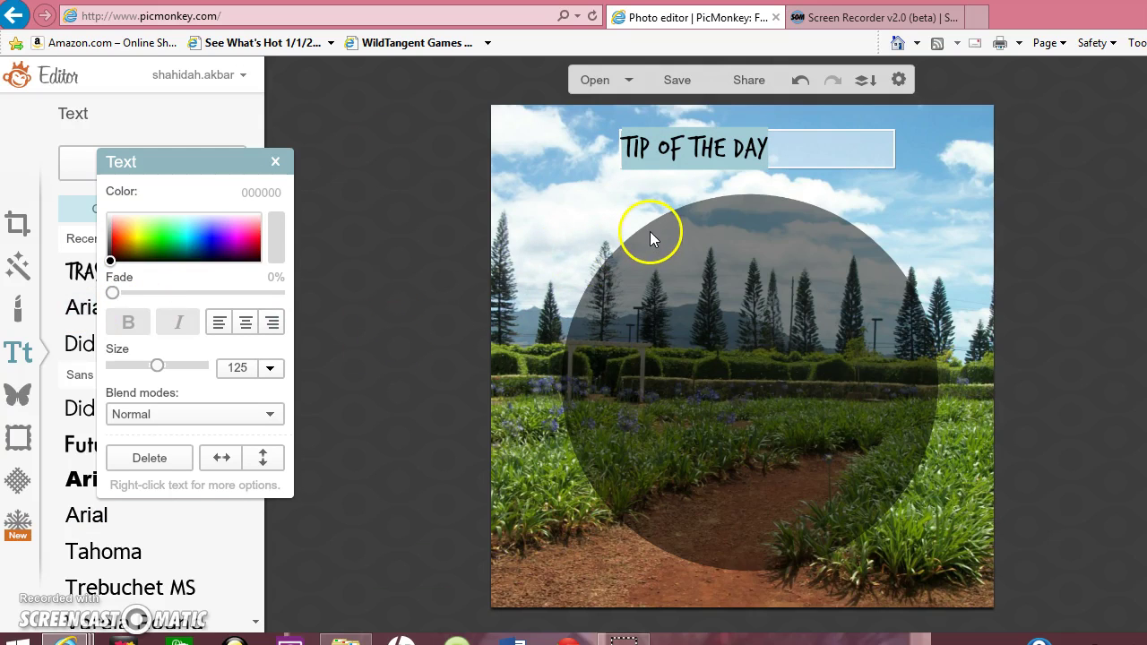
Enlarge only the word "Day" in the title to size 249.
left_click(735, 149)
left_click(736, 149)
left_click(740, 157)
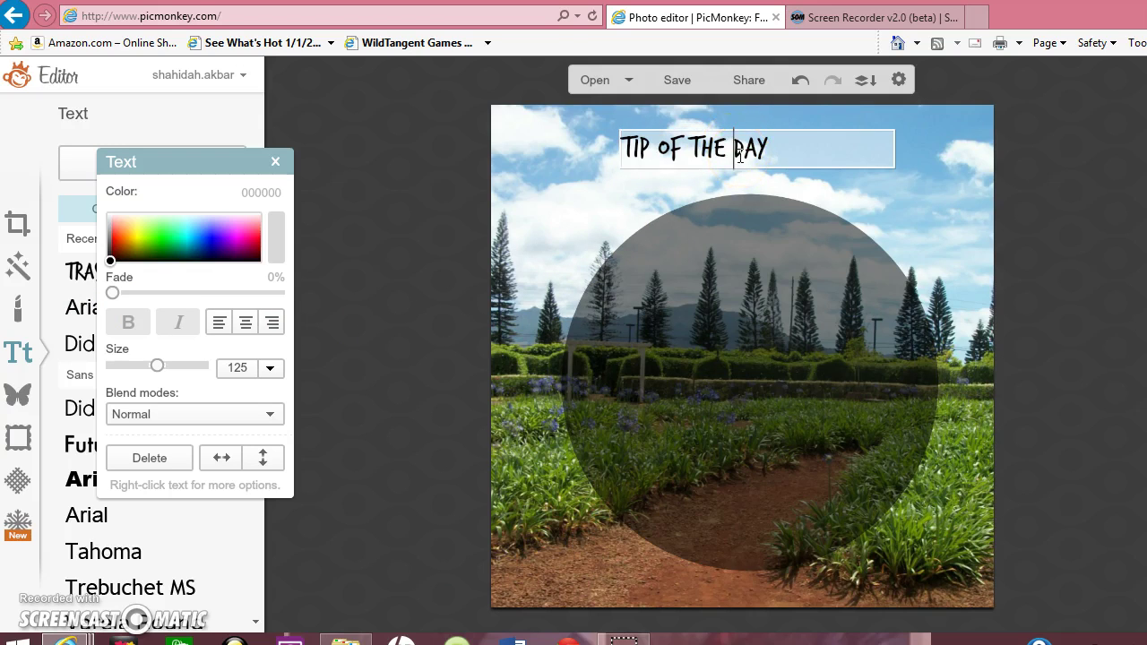
left_click_drag(736, 150, 768, 149)
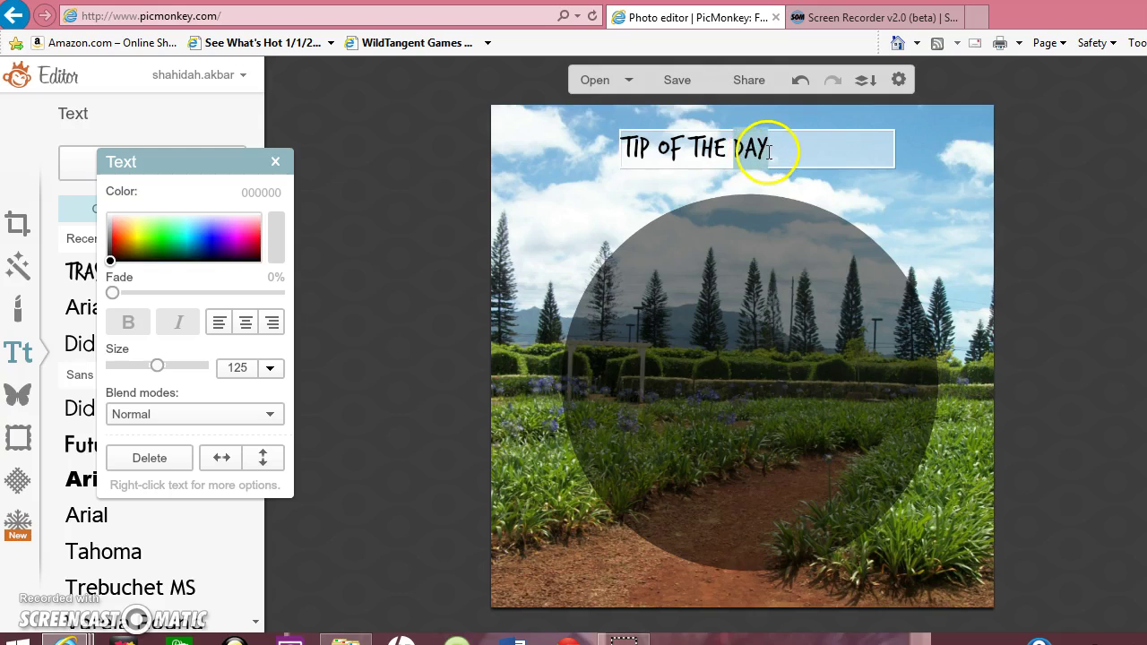
left_click(188, 373)
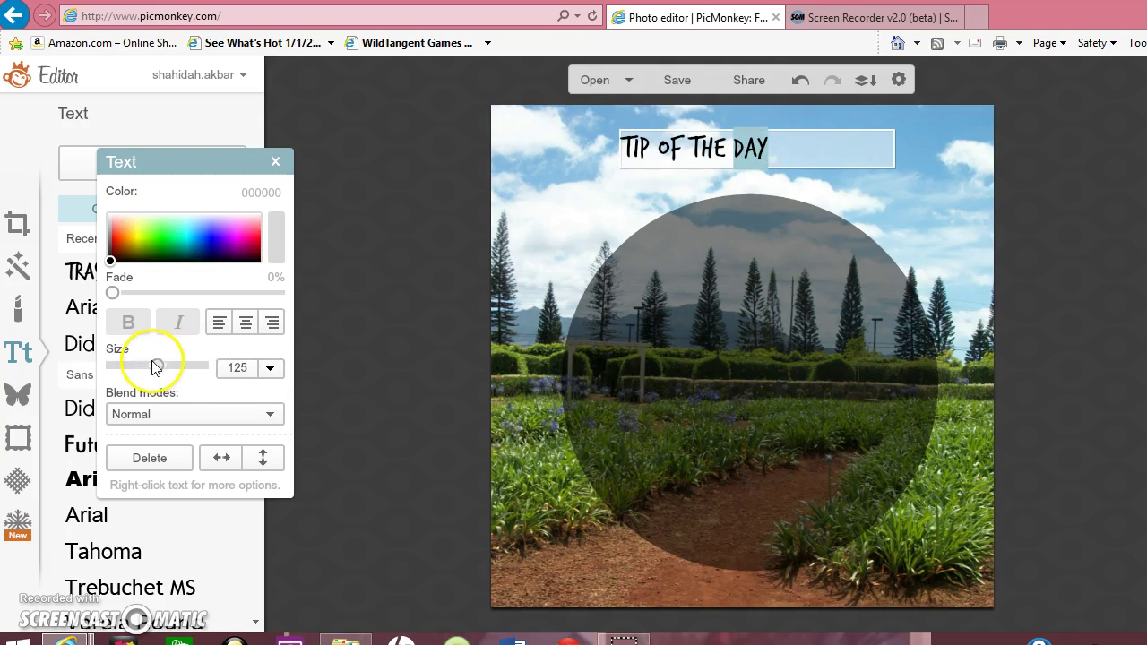
left_click_drag(157, 370, 179, 368)
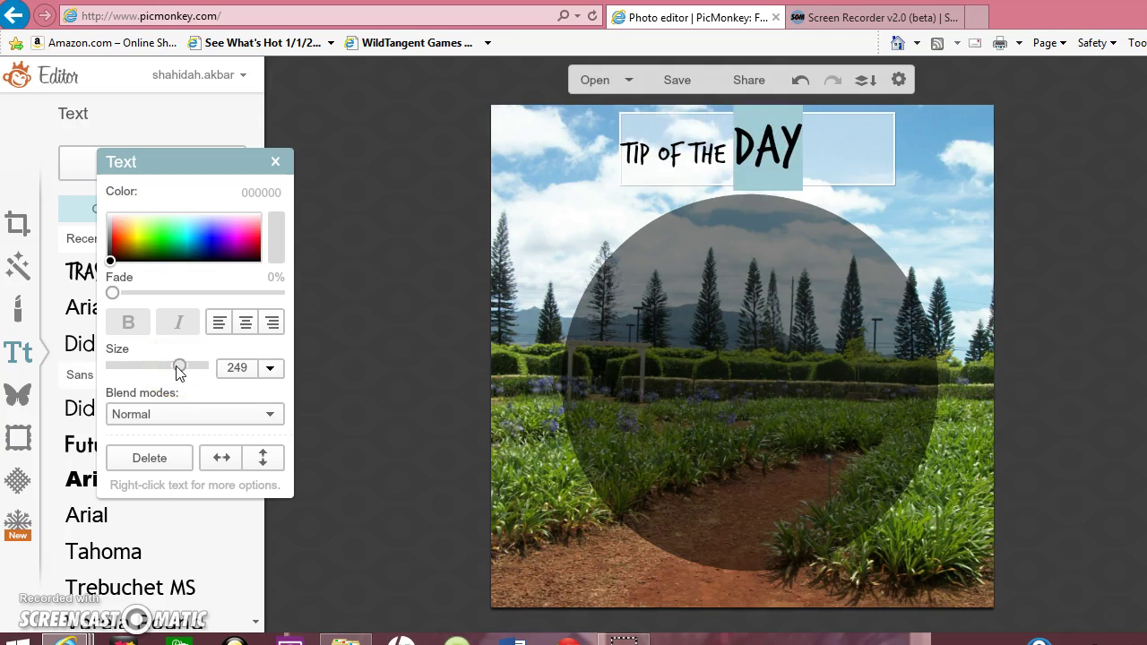
Set the size of the word "Tip" in the title to 249 and close the text settings.
left_click(657, 162)
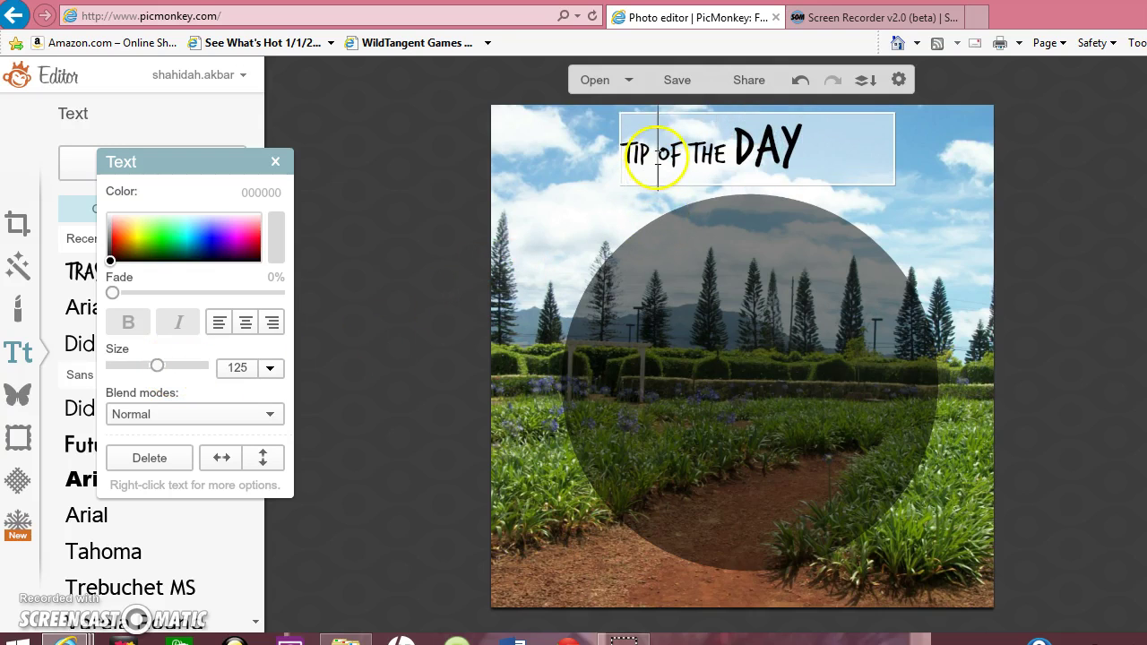
left_click_drag(657, 161, 621, 156)
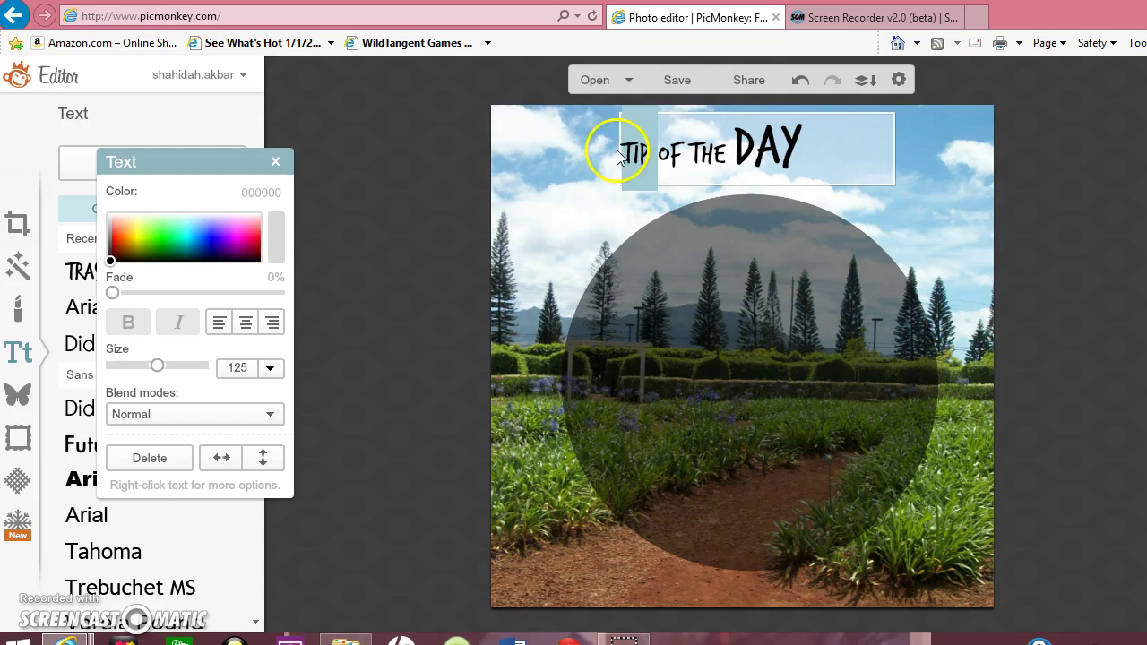
left_click_drag(225, 367, 251, 369)
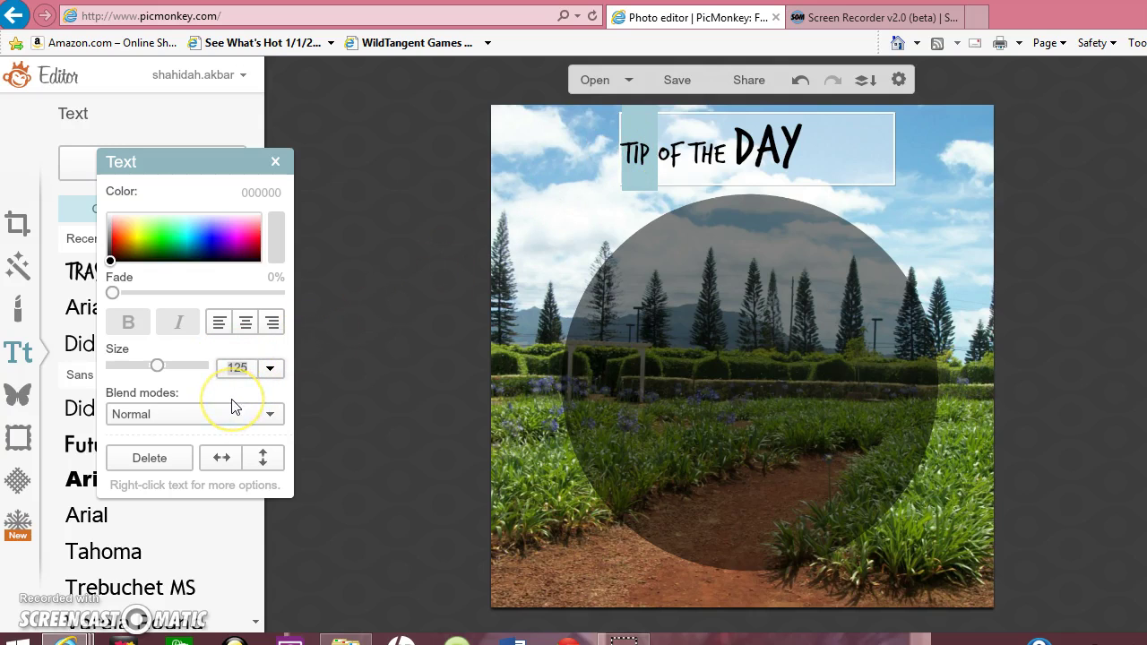
type("249")
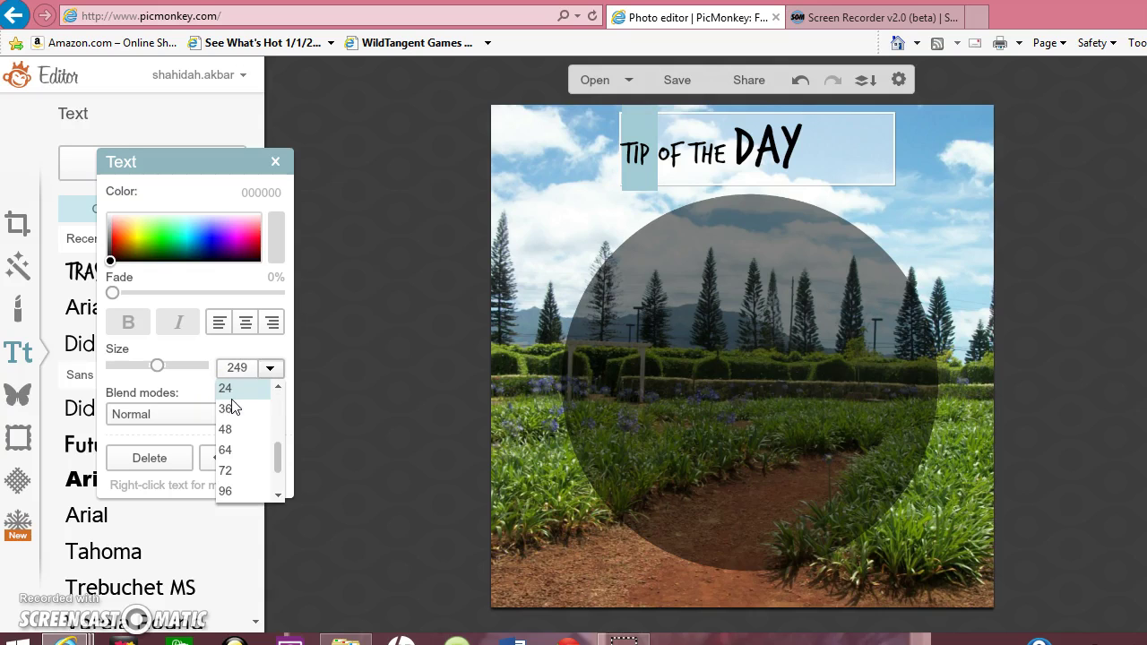
key("Return")
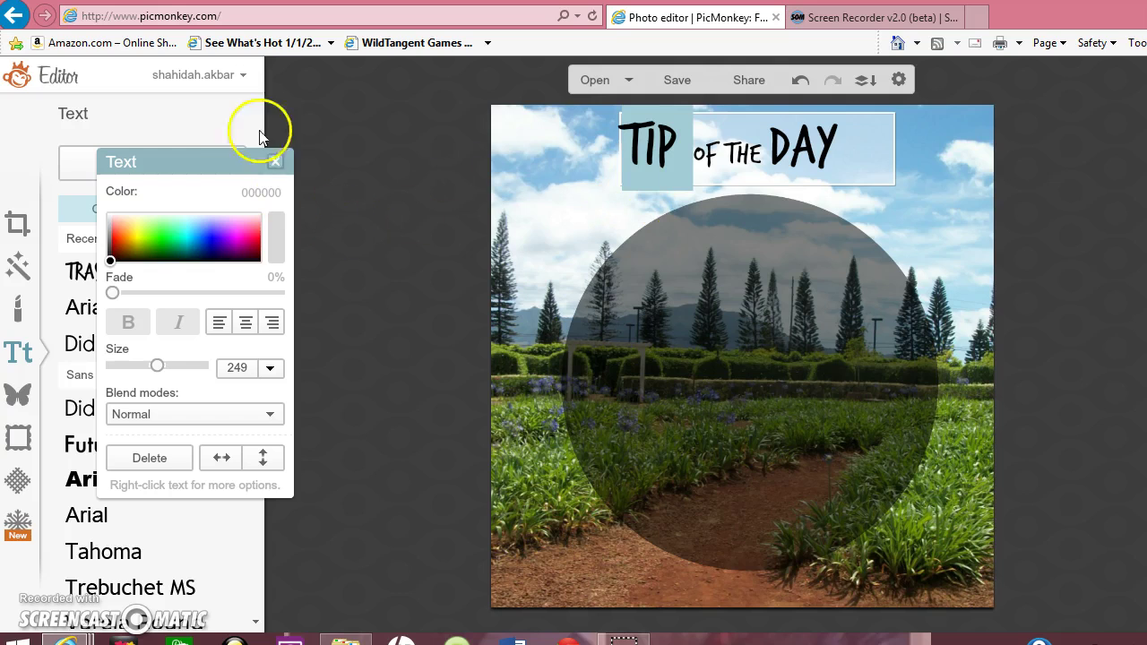
left_click(275, 163)
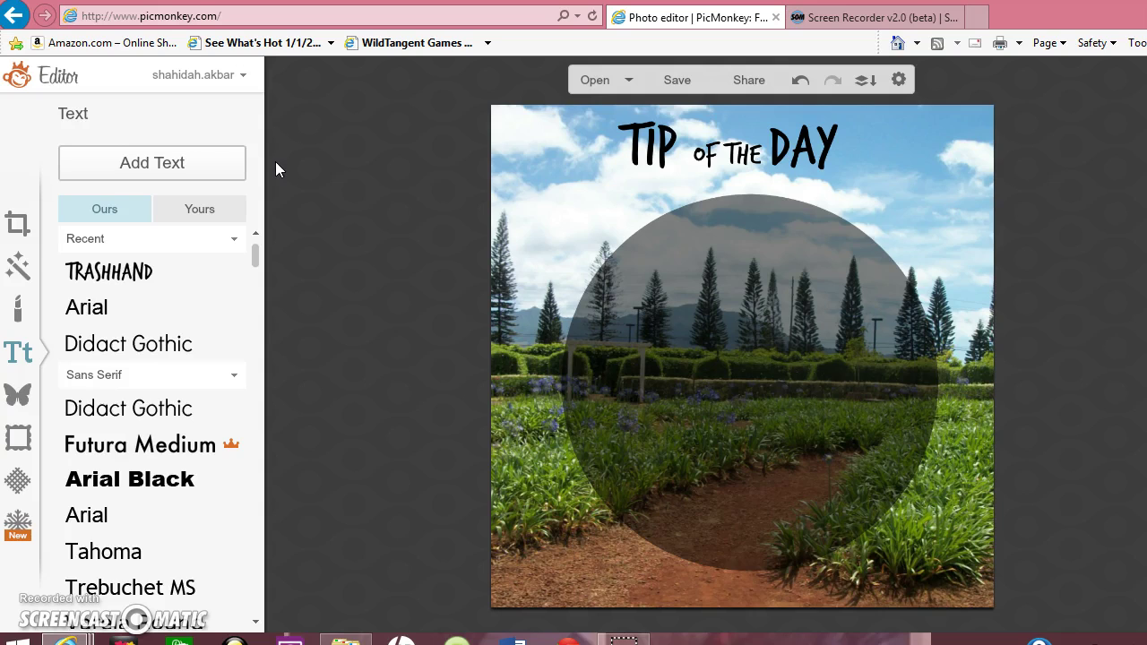
Add a second text box over the circle and set its text colour to near-white fffcfc.
left_click(154, 170)
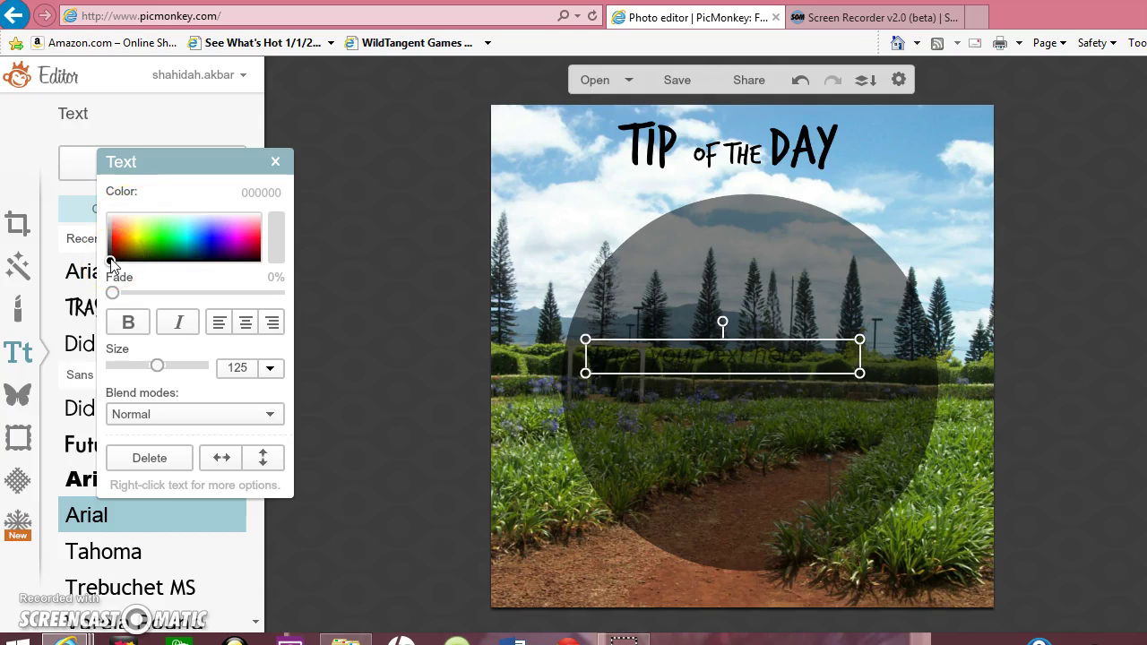
left_click_drag(112, 262, 112, 212)
left_click(614, 365)
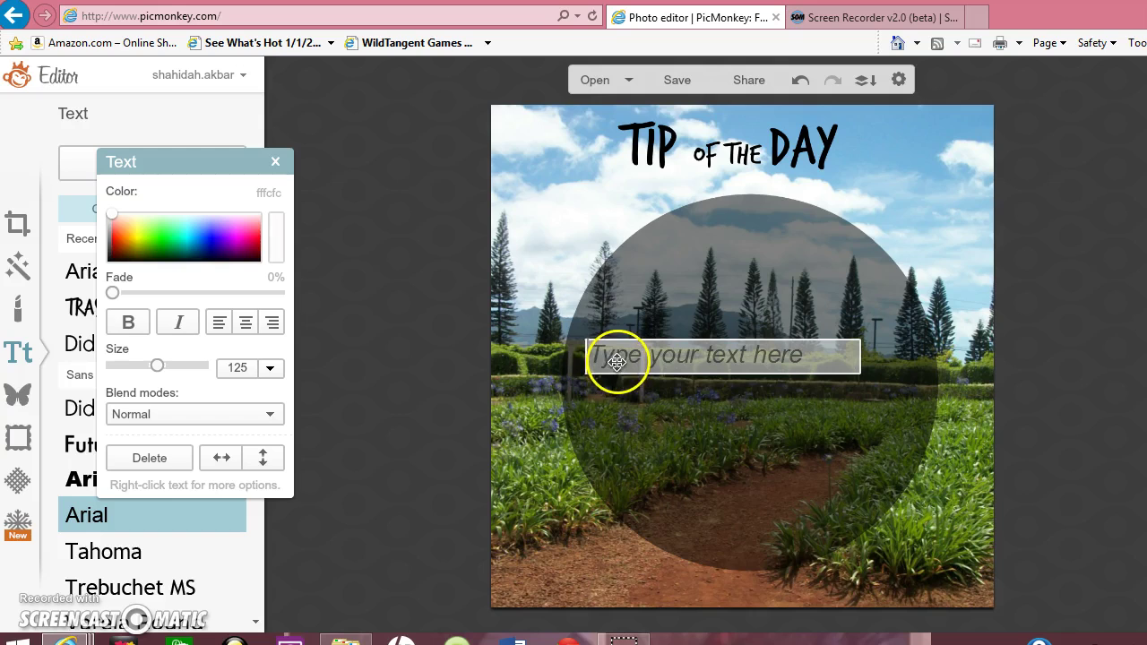
left_click(328, 278)
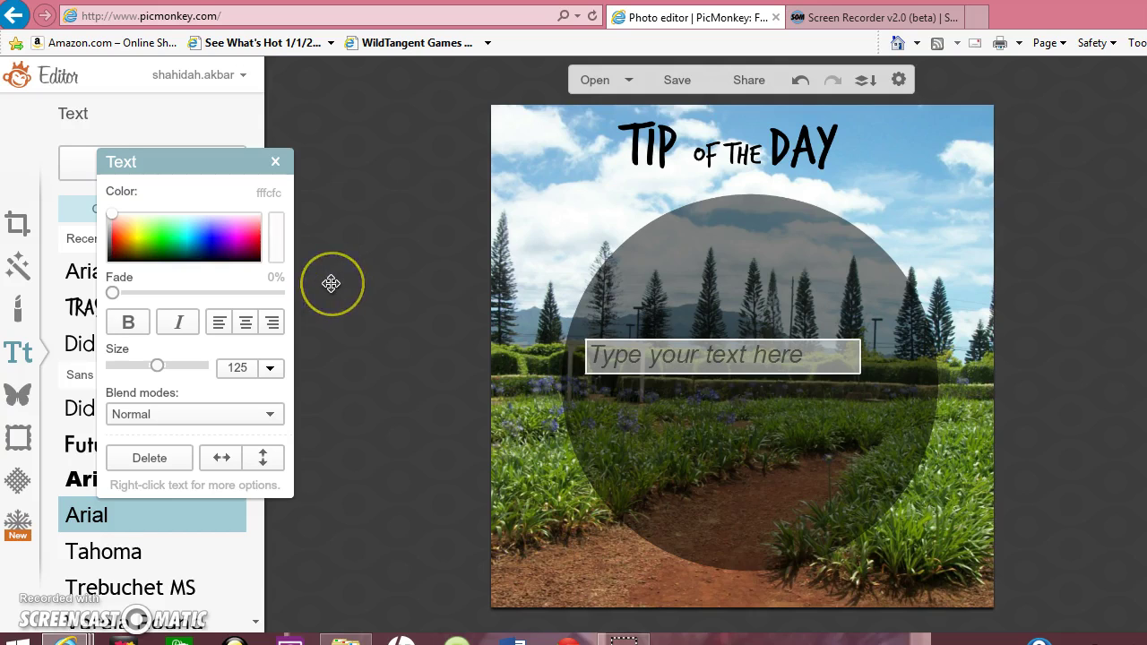
Enter "We plant seeds that will flower as results in our lives!" in the new text box.
type("WE")
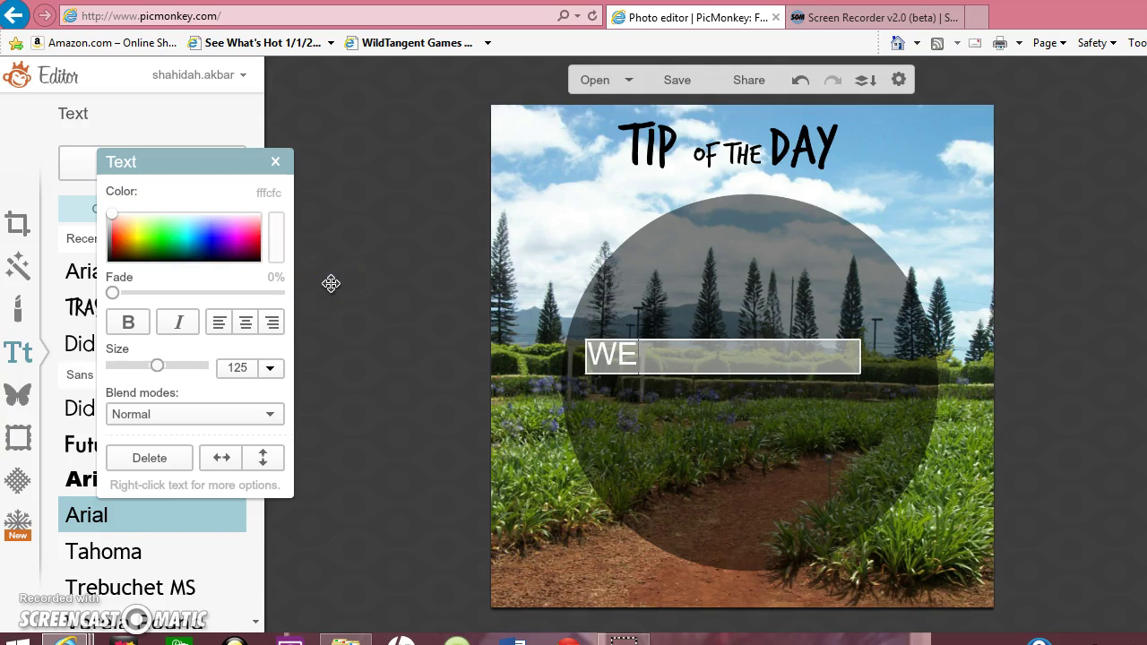
key("BackSpace")
type("e plant")
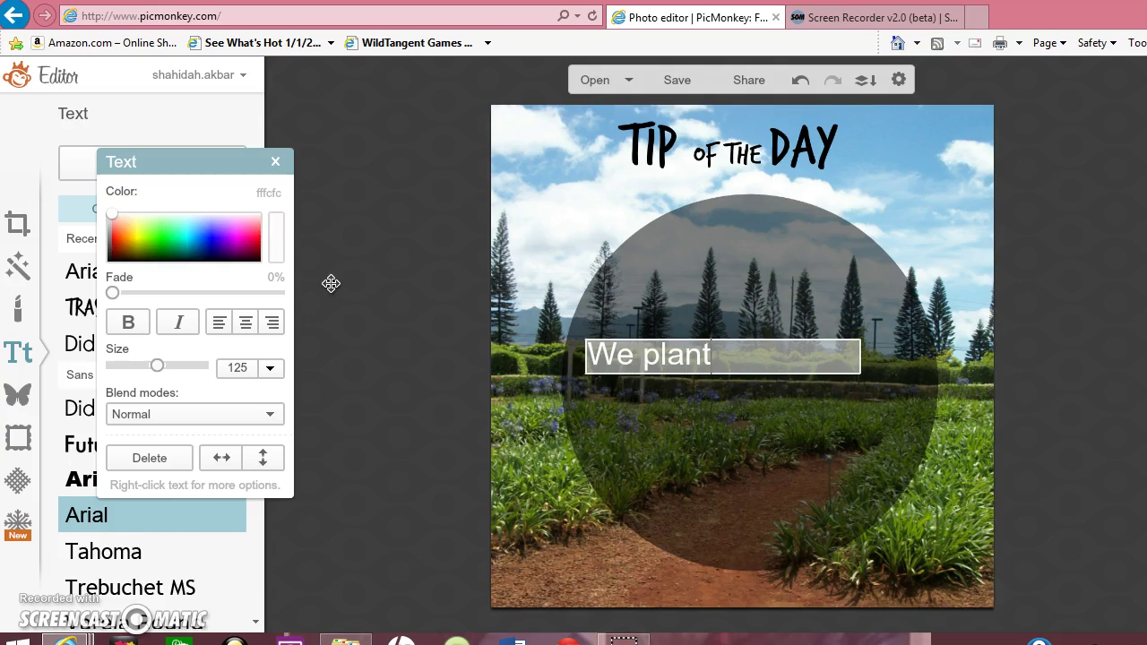
type(" seeds tha")
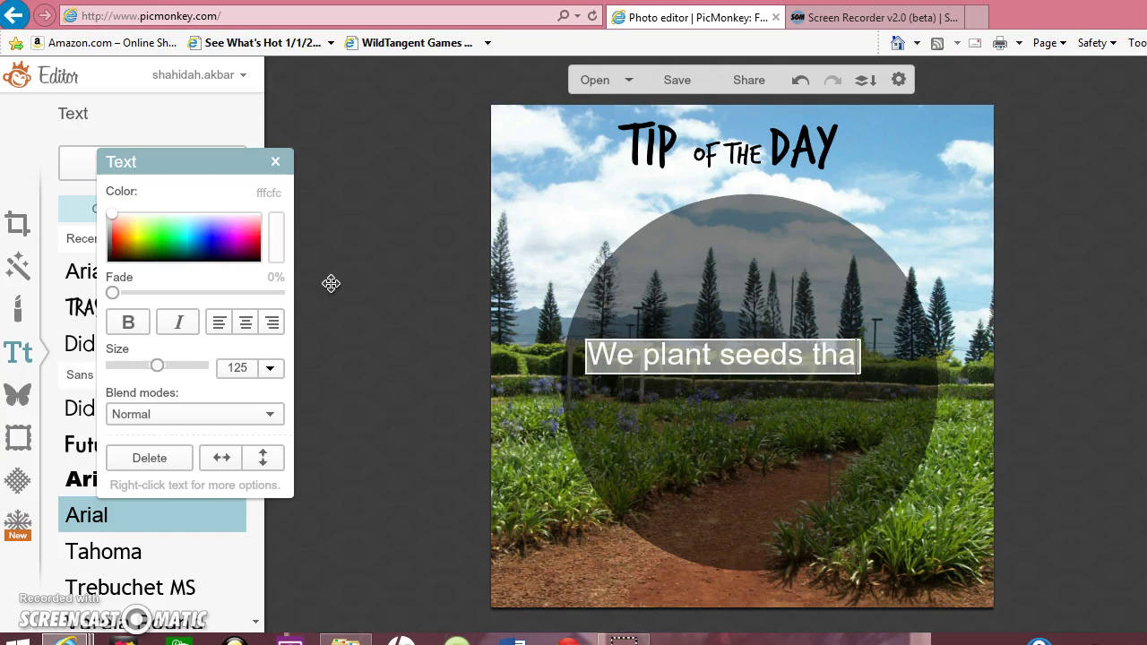
type("t will fl")
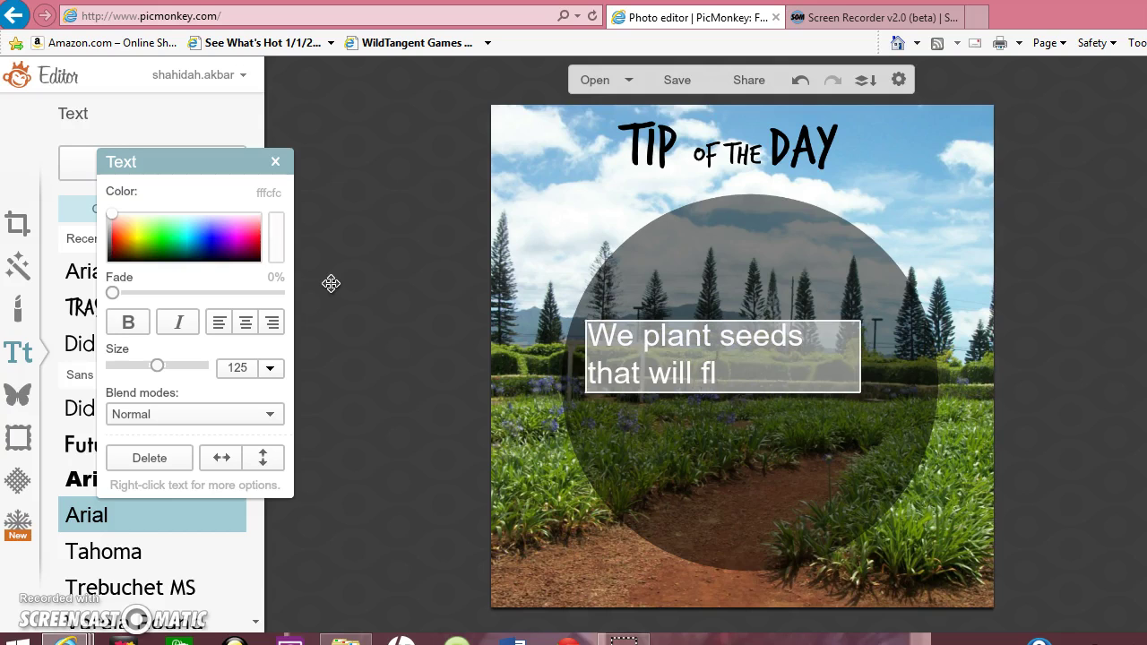
type("ower as r")
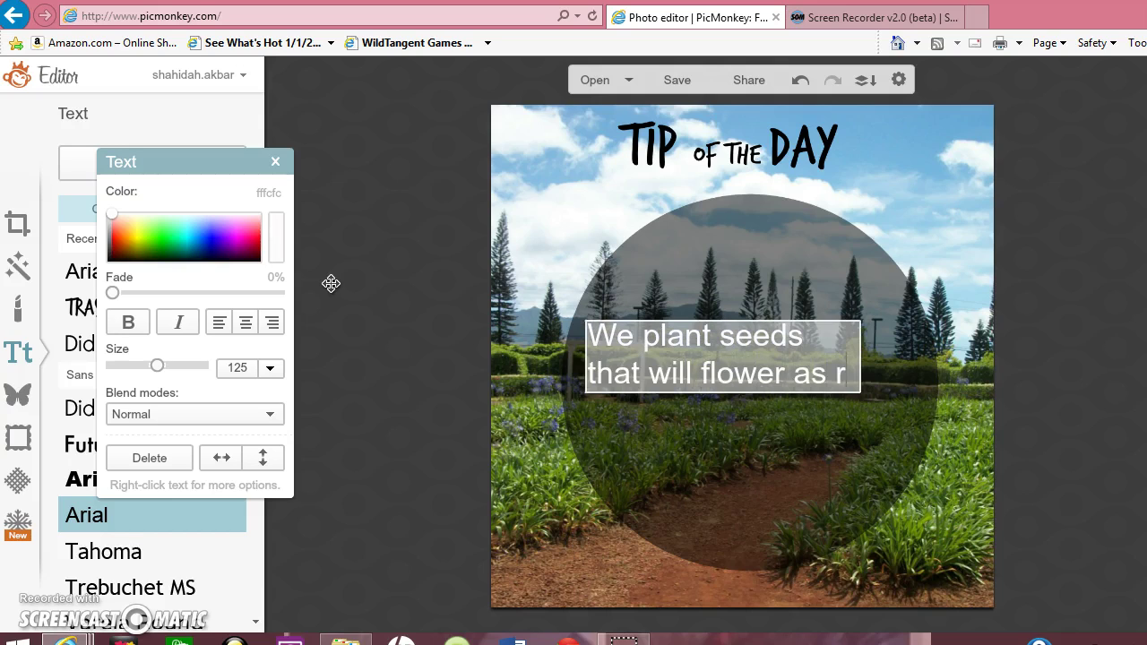
type("esults in our lives!")
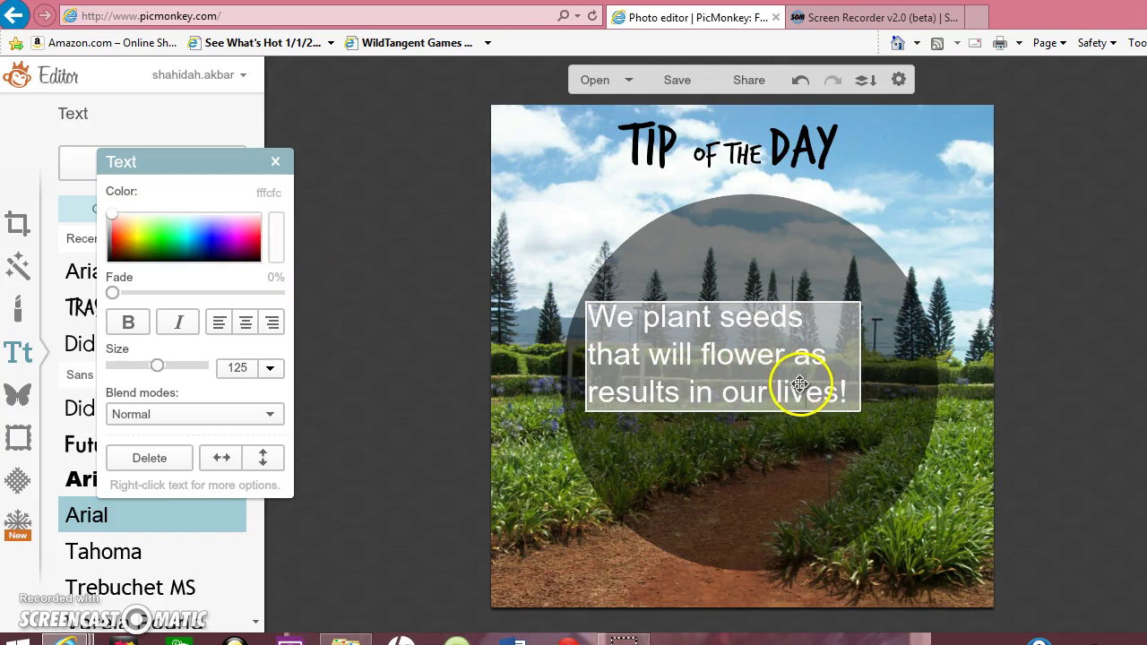
Shift the message text box slightly to the right within the circle and change its whole text to the Trashhand font.
left_click(851, 395)
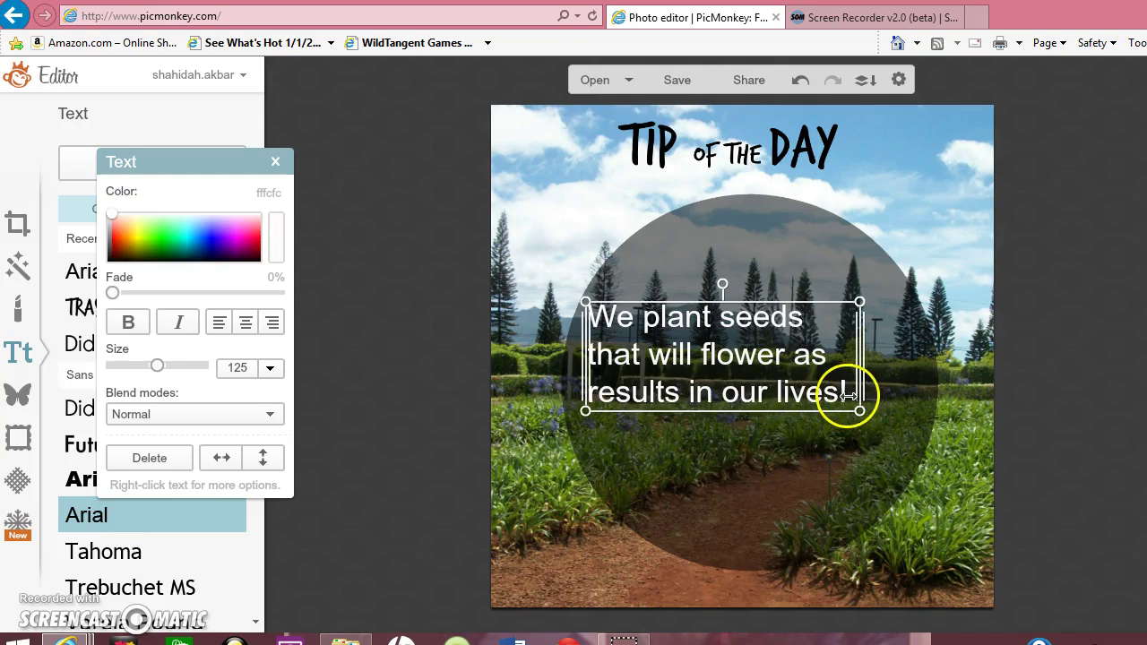
left_click(843, 394)
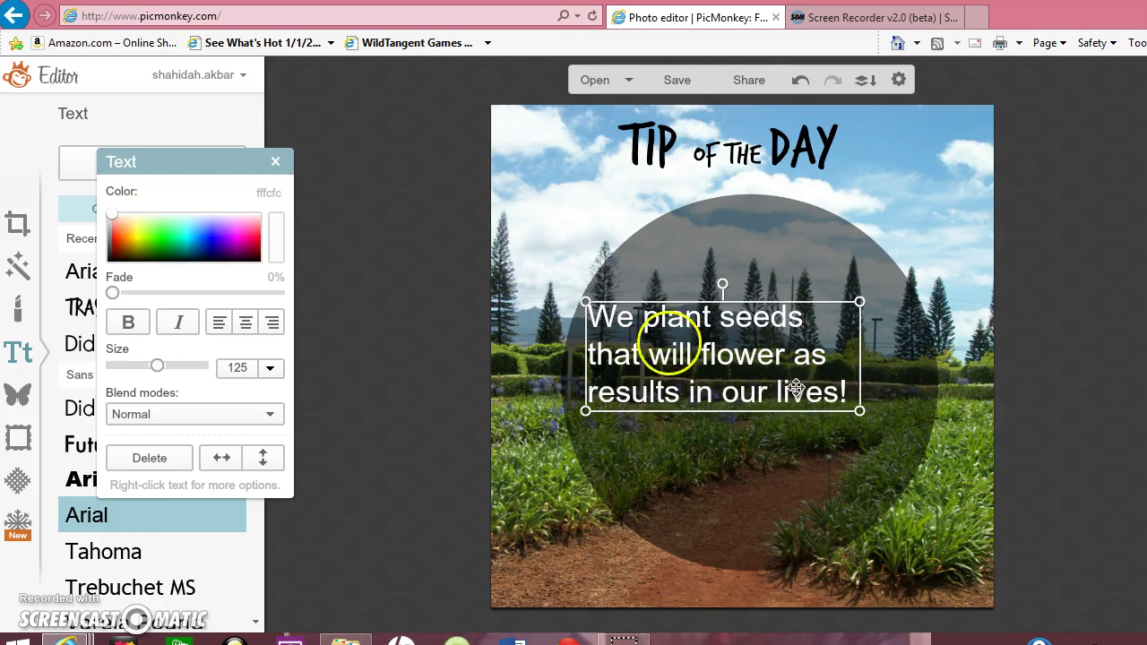
left_click_drag(596, 324, 675, 327)
double_click(675, 327)
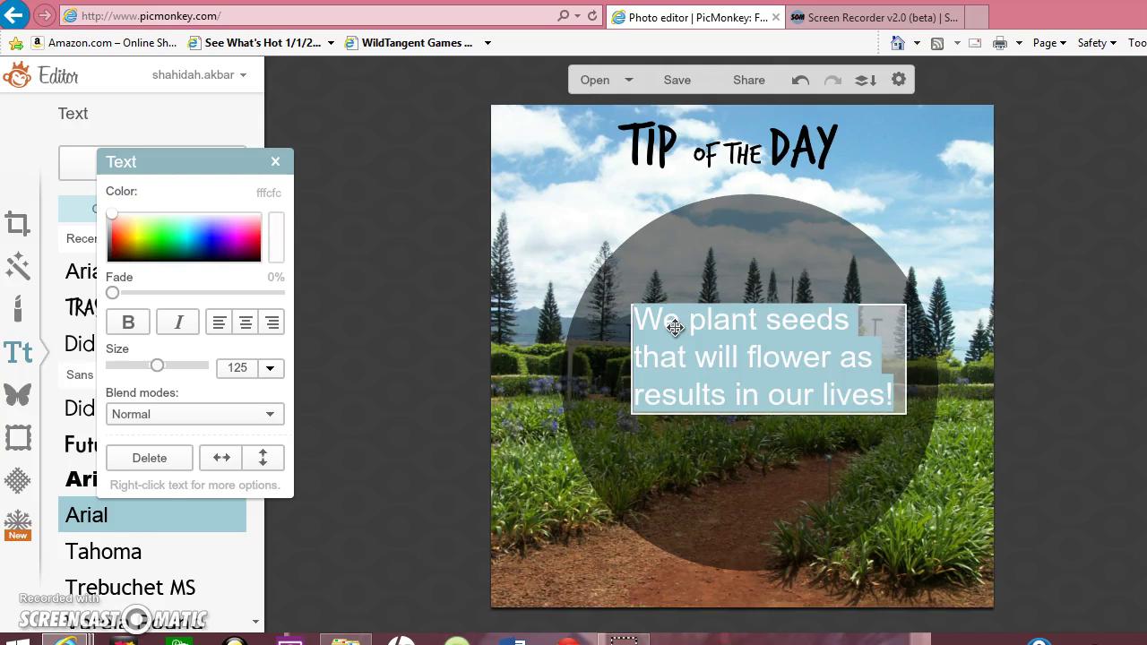
left_click(77, 307)
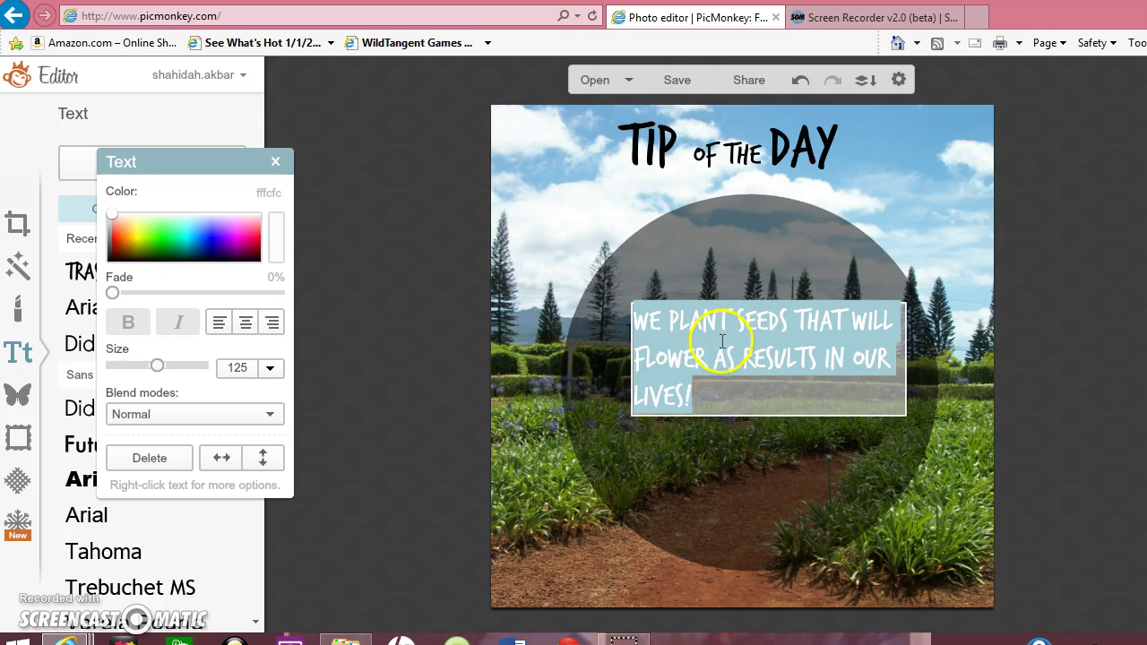
Break the message into four lines: "We plant seeds", "that will flower", "as results in" and "our lives!".
left_click(801, 321)
key("Return")
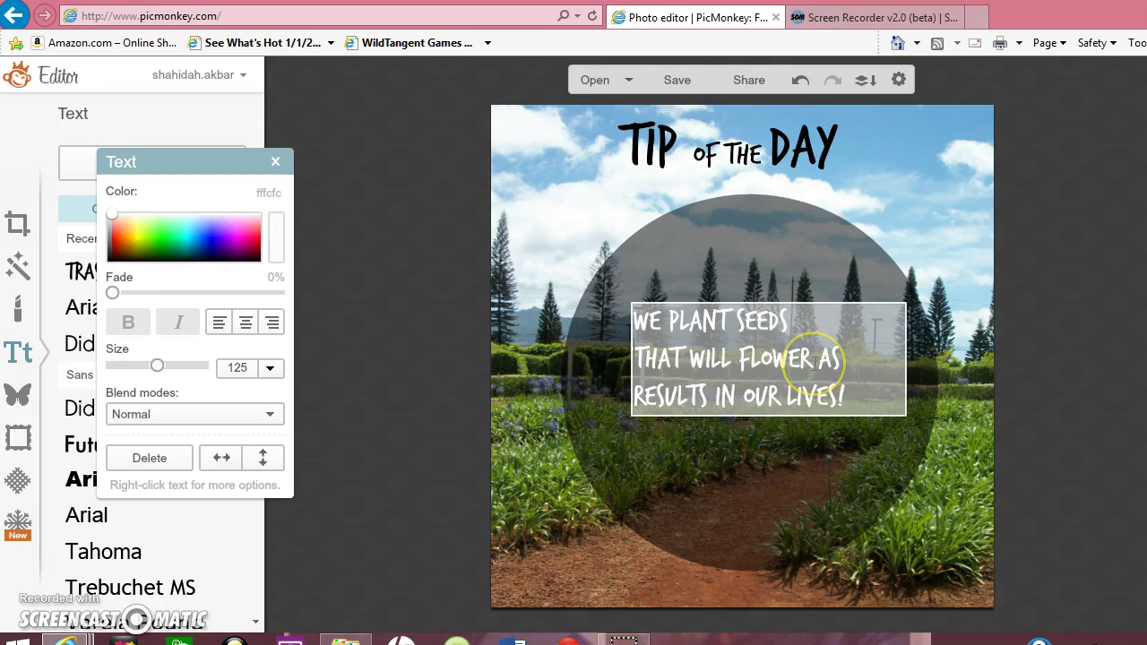
left_click(816, 359)
key("Return")
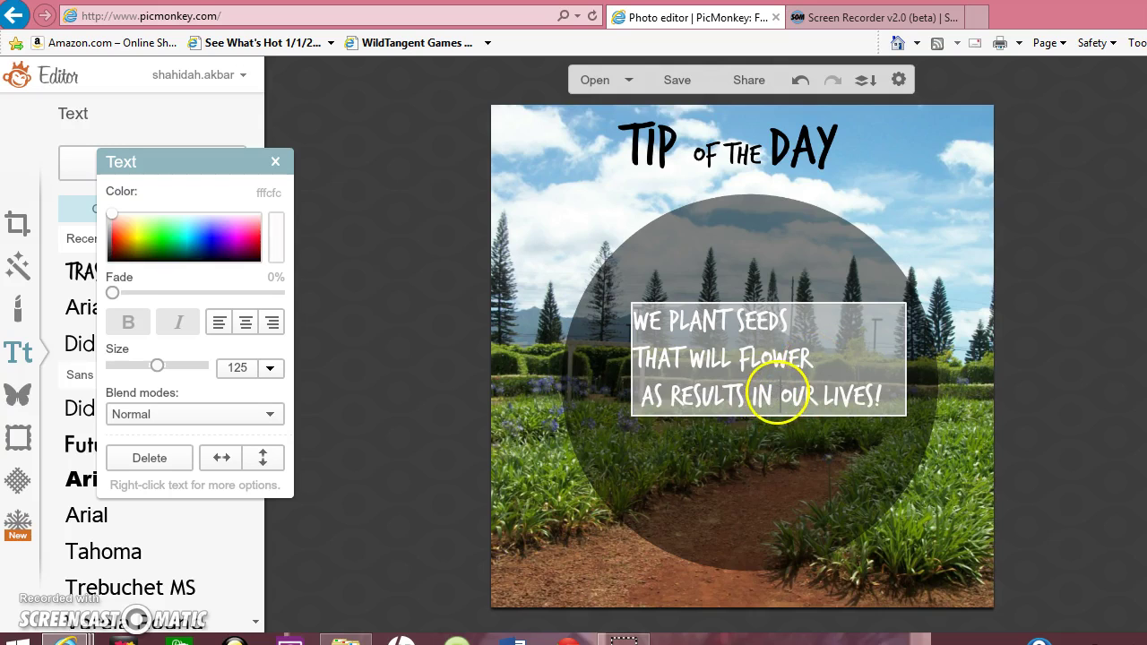
key("Return")
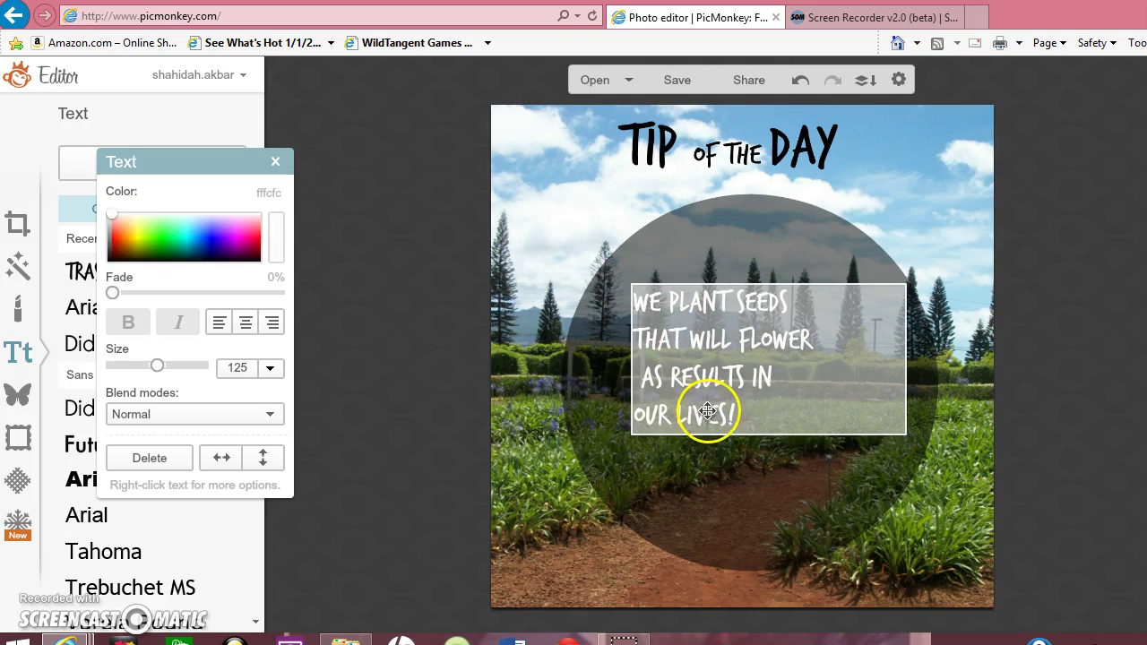
Enlarge the whole four-line message to size 177 and close the text settings.
left_click(730, 429)
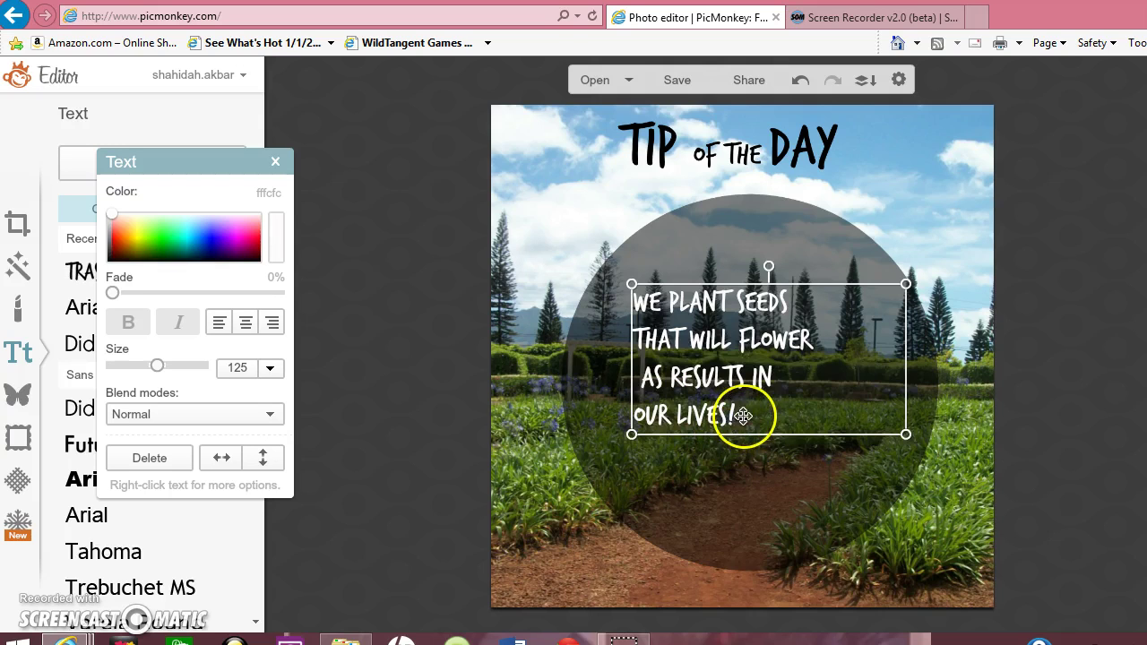
double_click(744, 416)
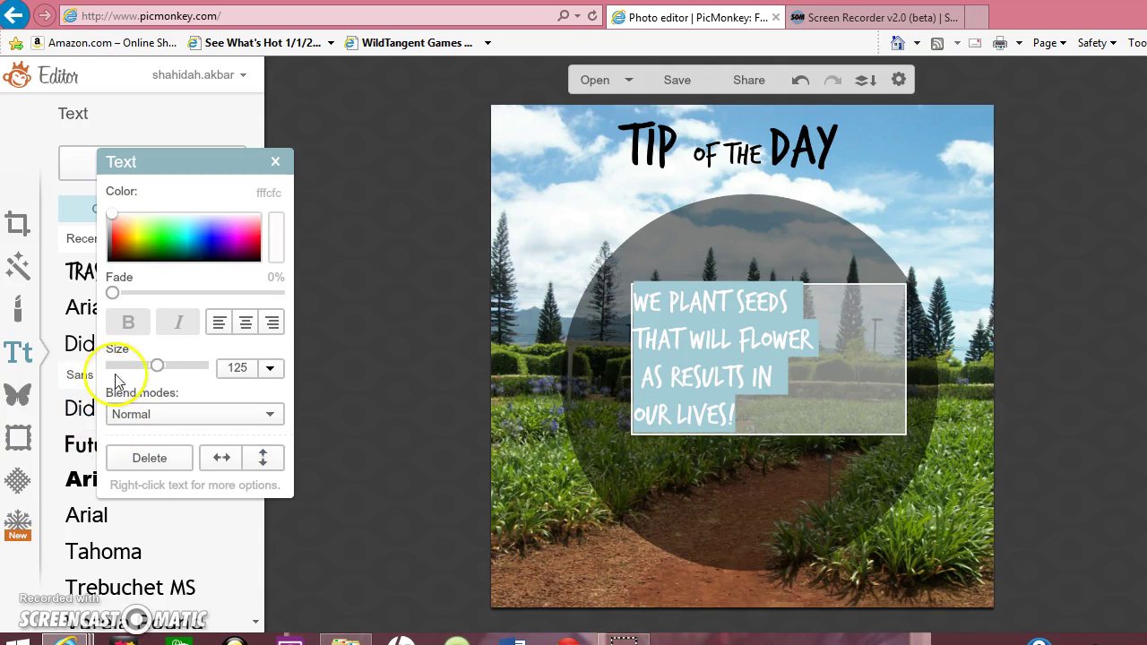
left_click_drag(156, 366, 171, 373)
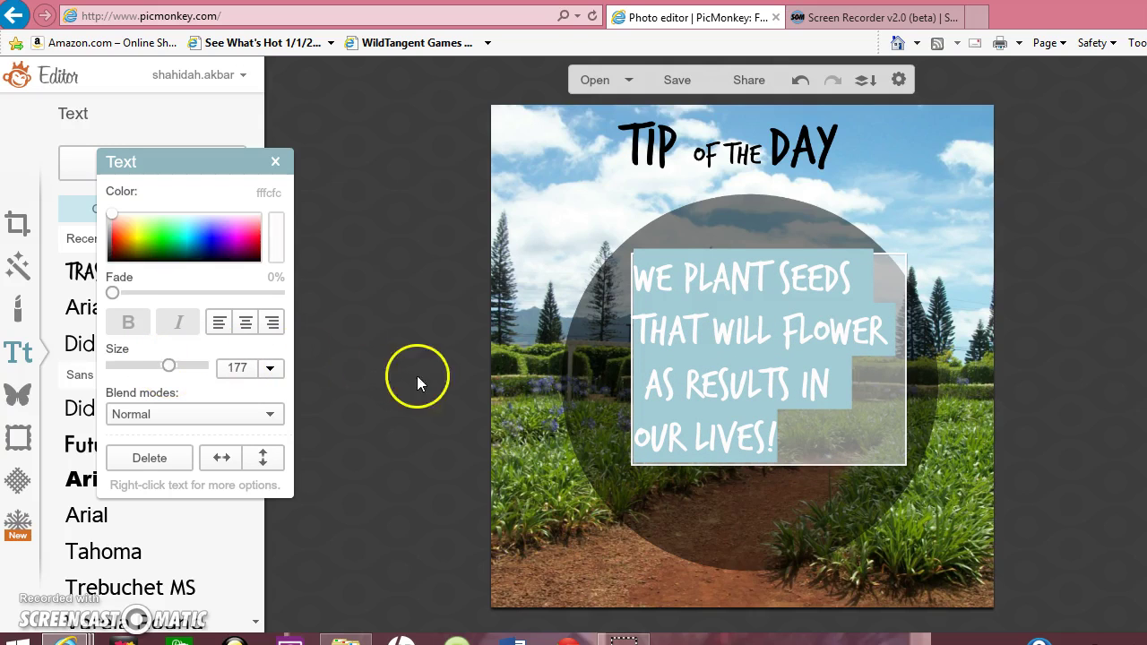
left_click(686, 345)
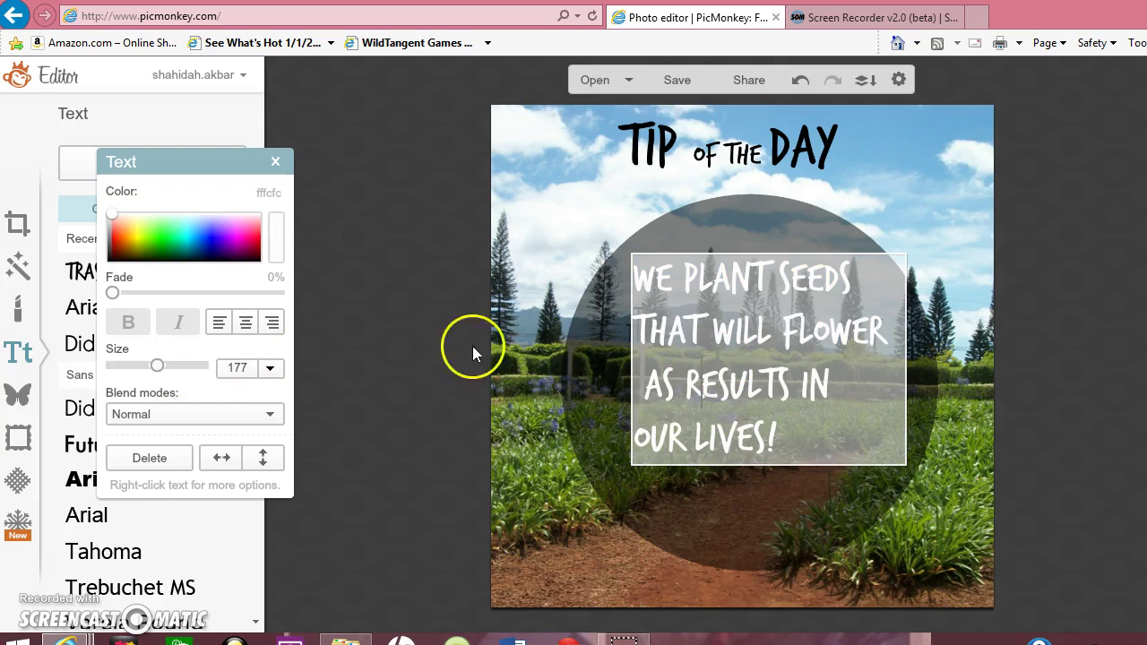
left_click(276, 162)
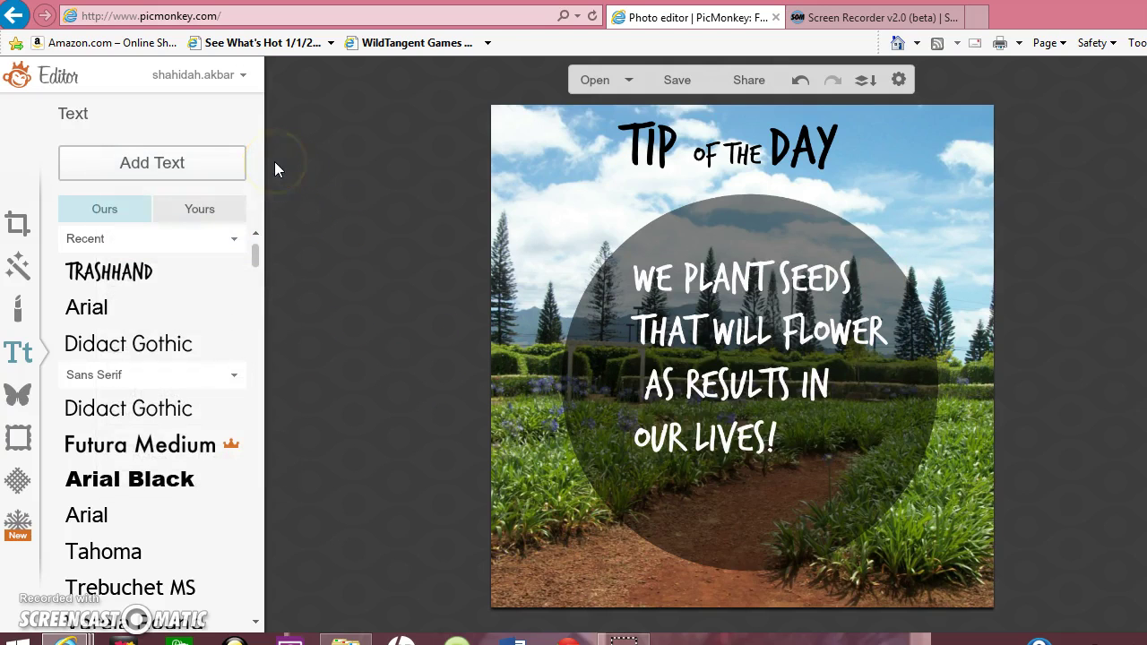
left_click(727, 392)
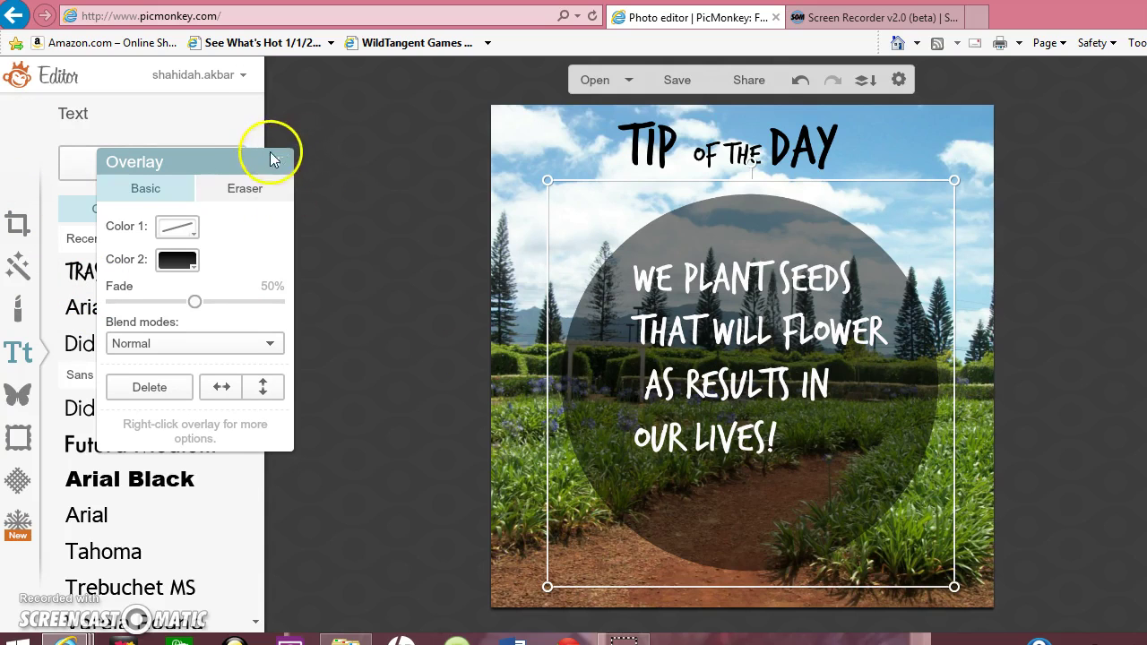
left_click(275, 162)
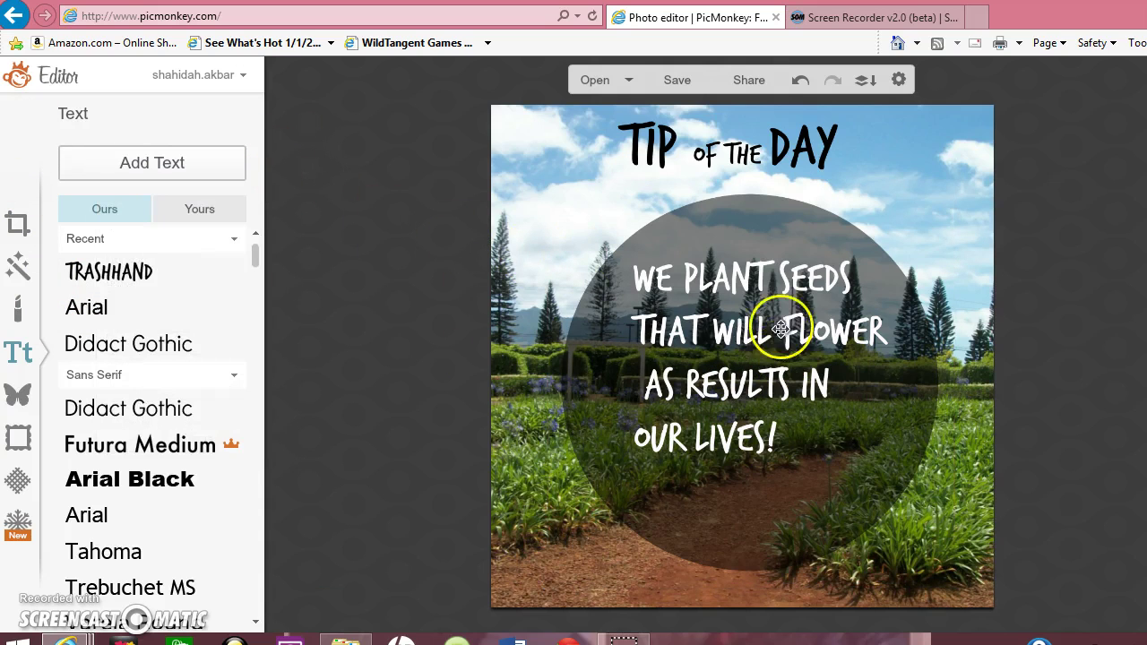
left_click(756, 305)
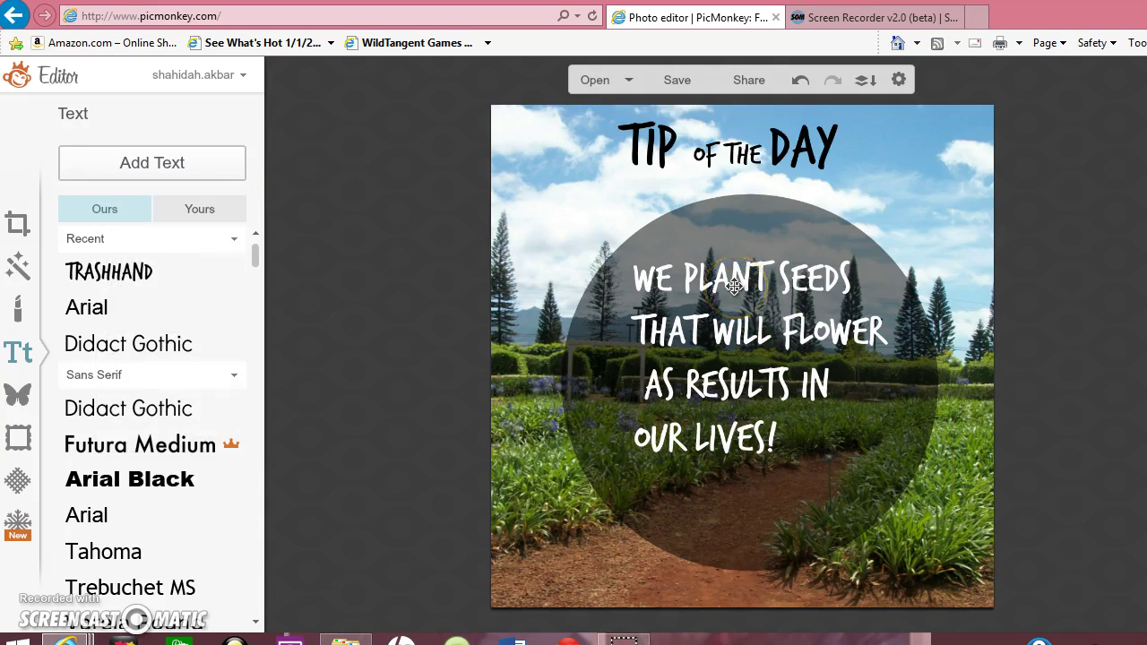
key("Delete")
key("ctrl+z")
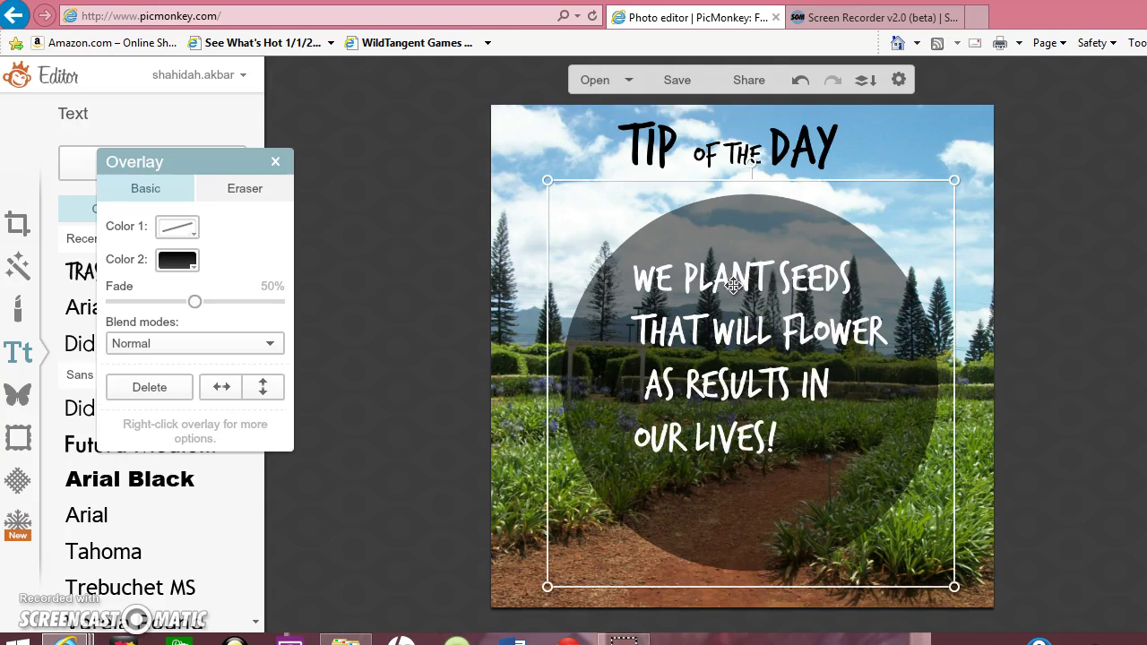
left_click(275, 163)
left_click(778, 333)
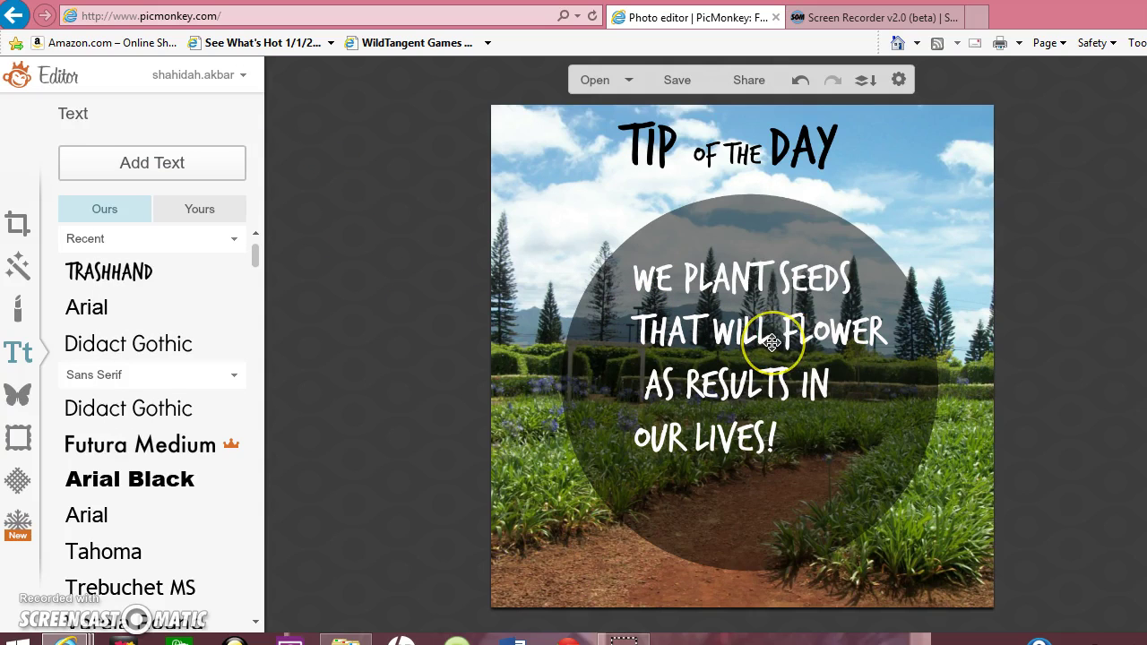
left_click(772, 342)
left_click(264, 148)
left_click(278, 161)
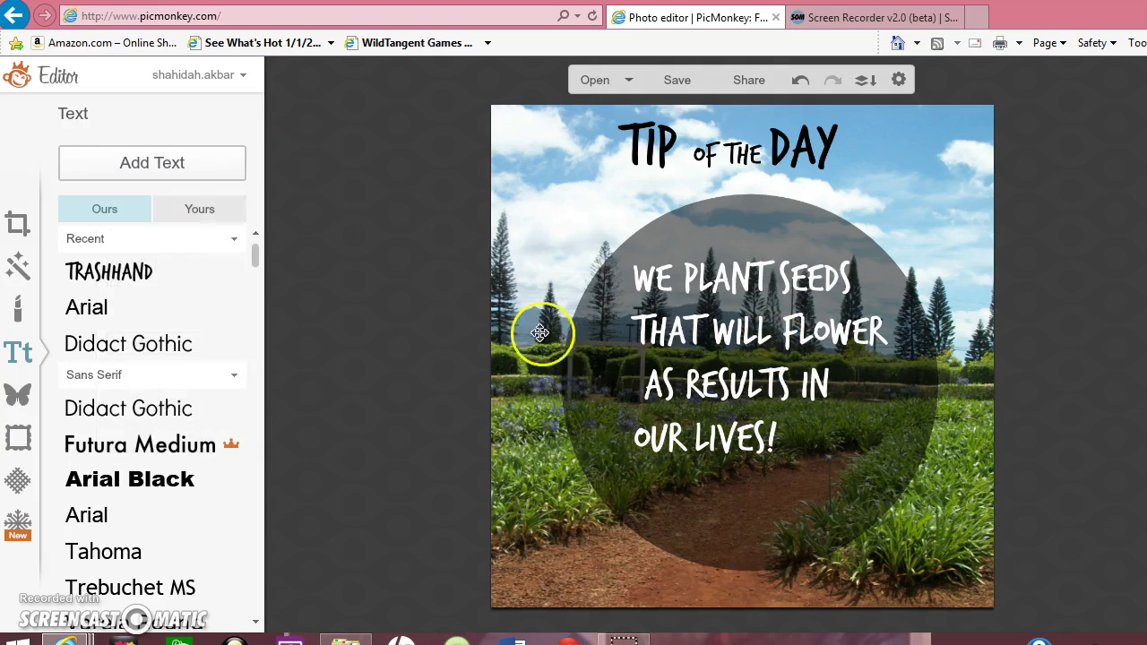
Enlarge the four-line message to size 216, shift it slightly to the right within the circle and close the text settings.
left_click(717, 430)
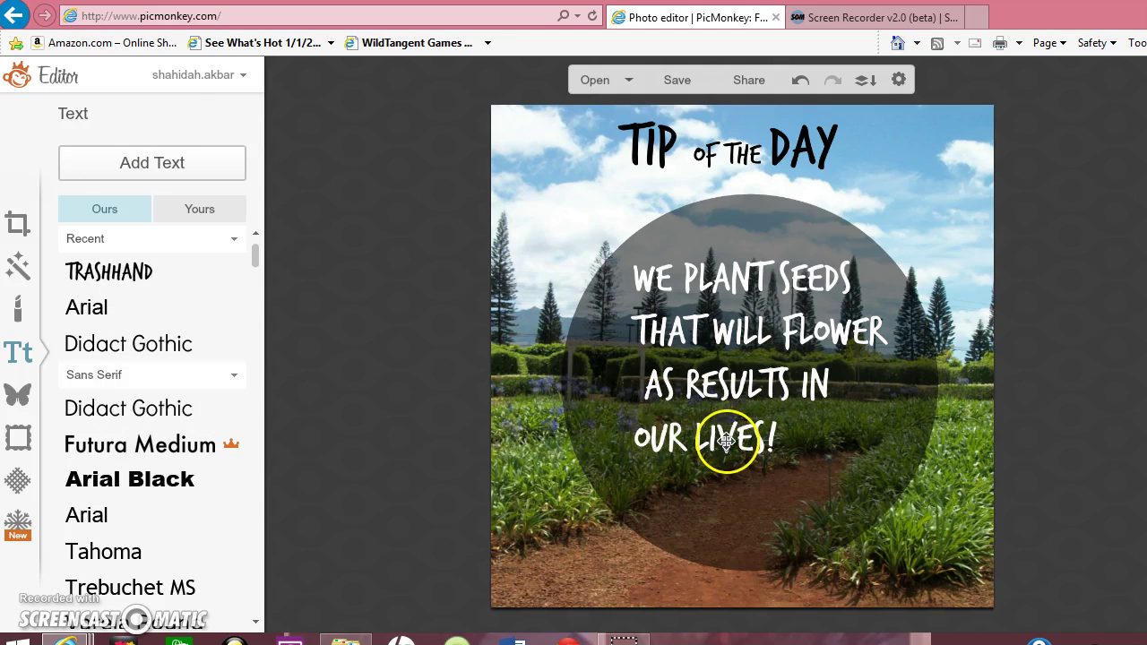
key("Delete")
key("ctrl+z")
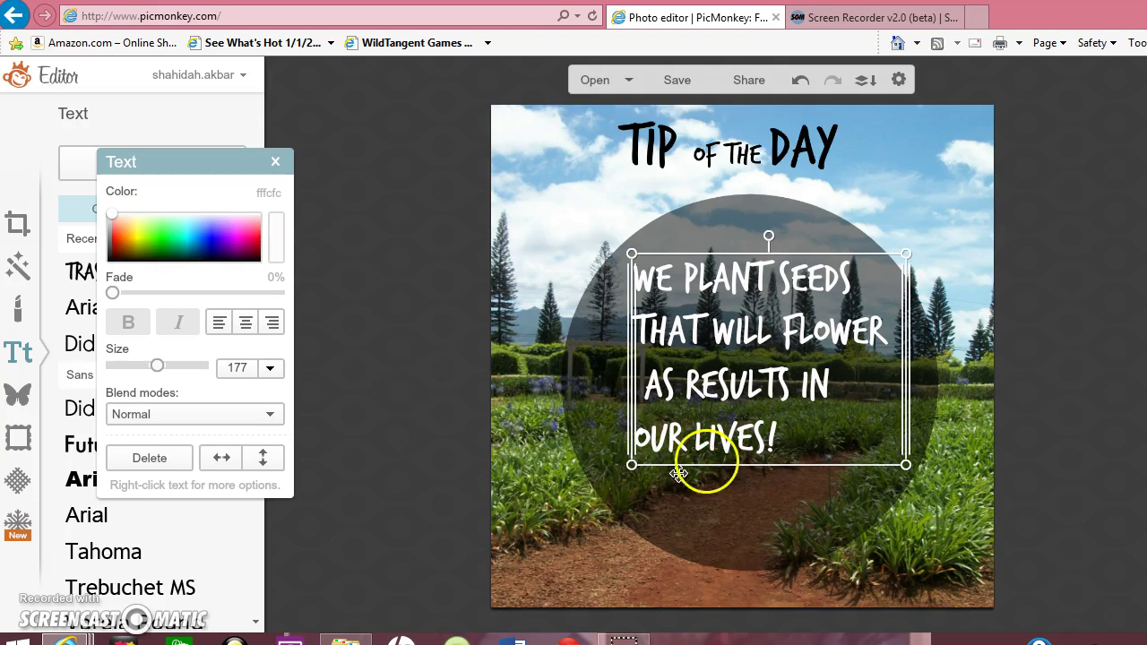
left_click_drag(737, 470, 734, 517)
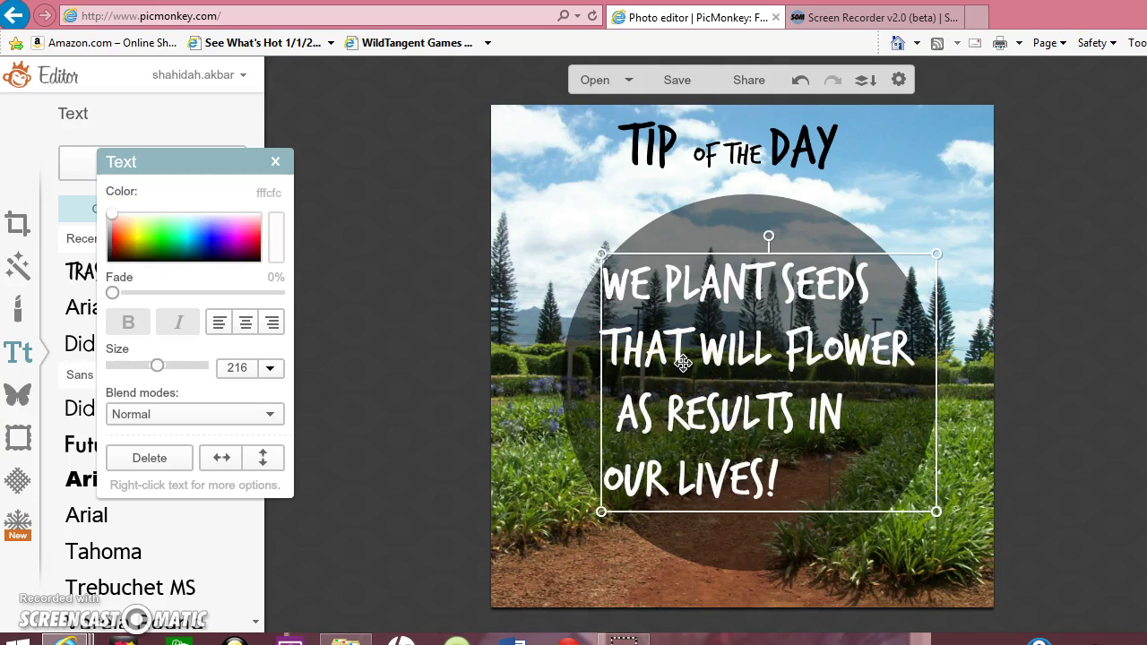
left_click_drag(683, 362, 695, 363)
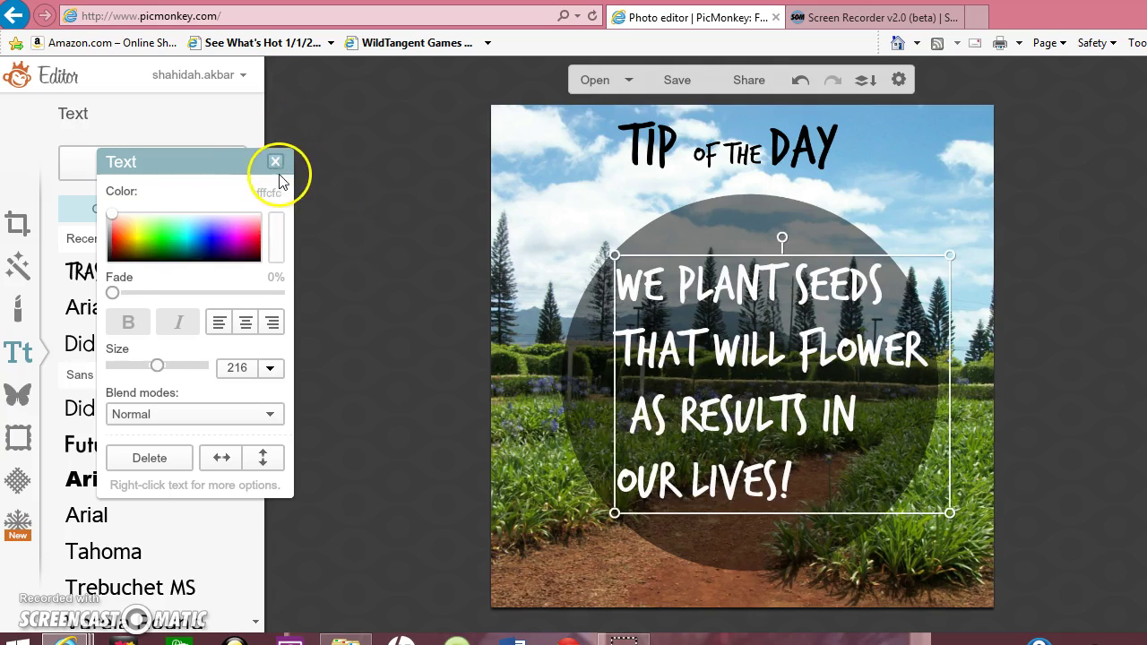
left_click(276, 162)
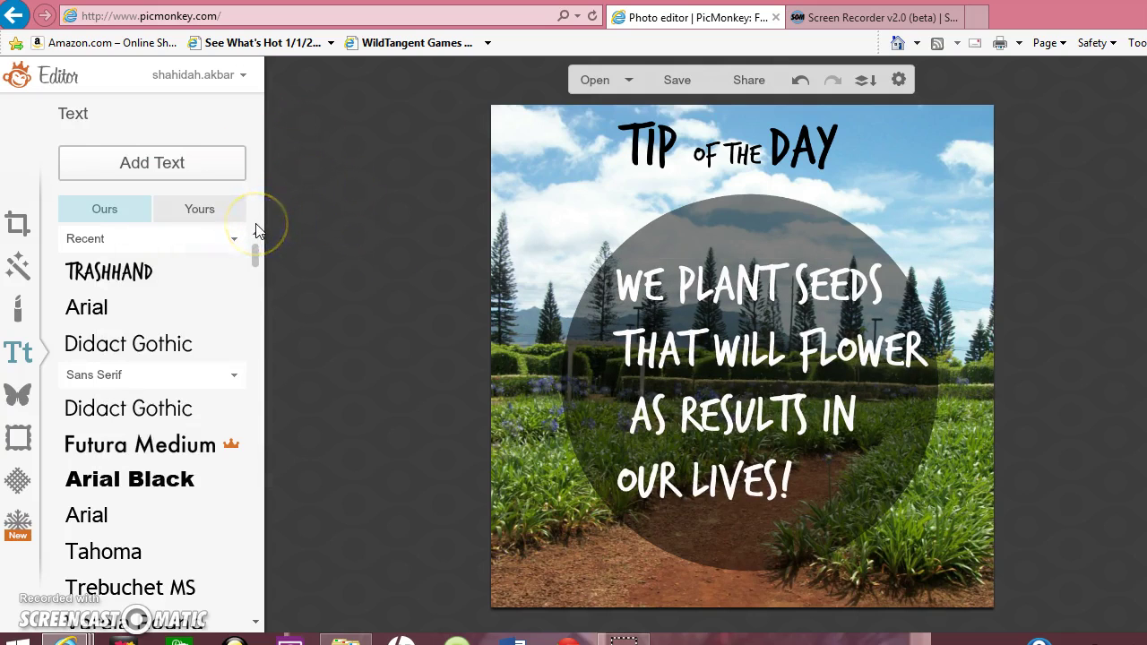